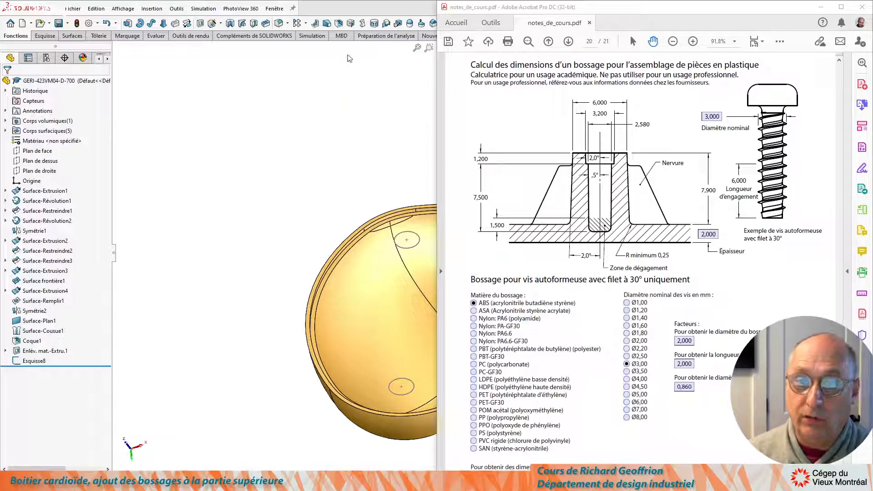
Start a mounting boss on the heart-shaped shell and load its parameters from the favourite file Temporaire.sldfvt.
click(359, 87)
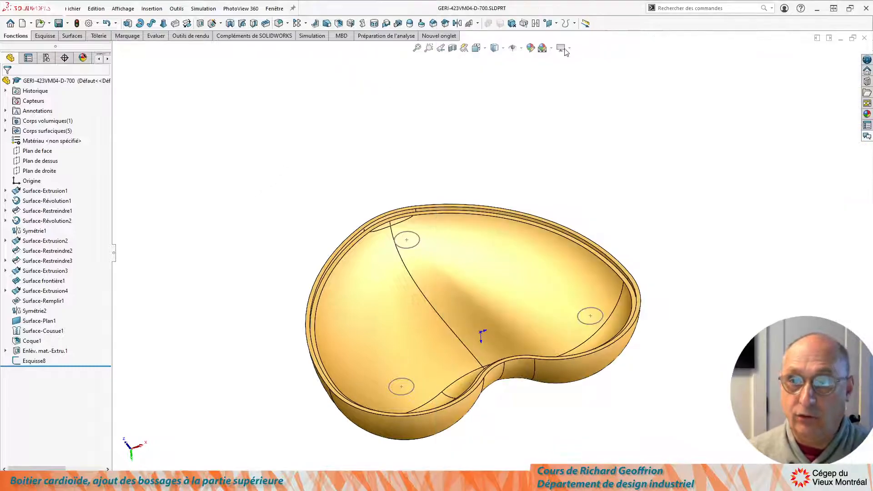
click(477, 23)
click(481, 38)
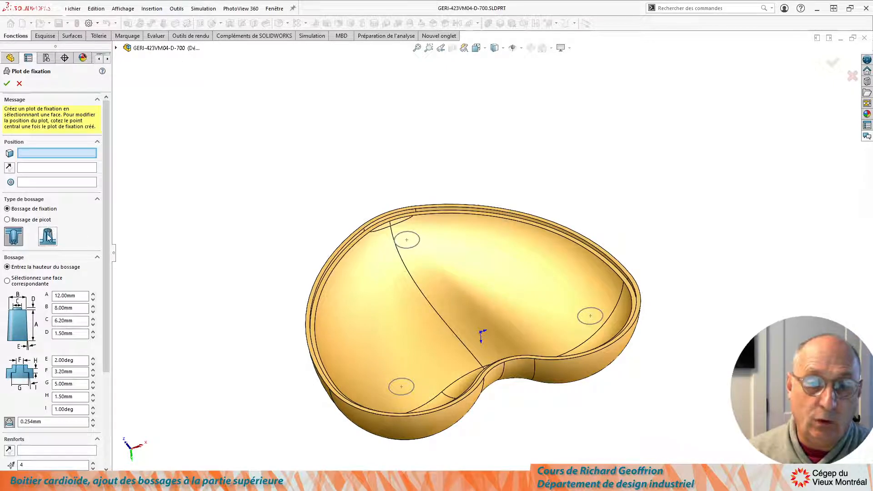
scroll(107, 331, down, 3)
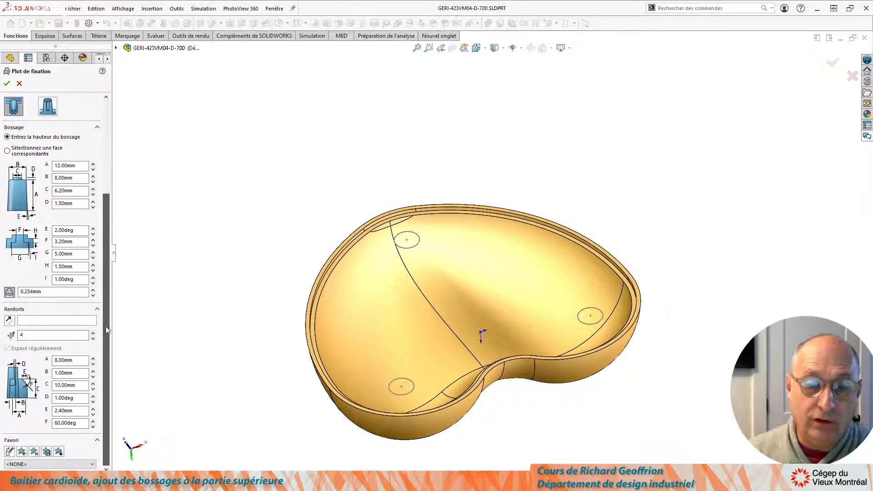
click(58, 451)
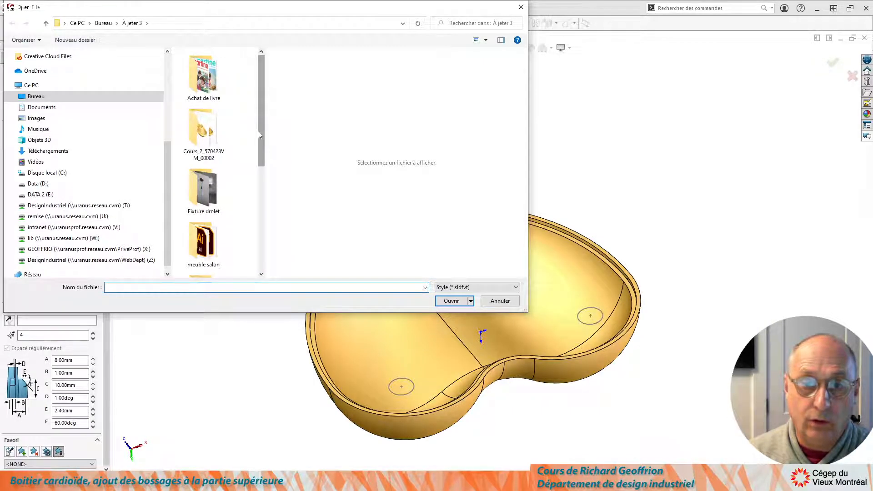
drag(261, 131, 261, 235)
click(205, 255)
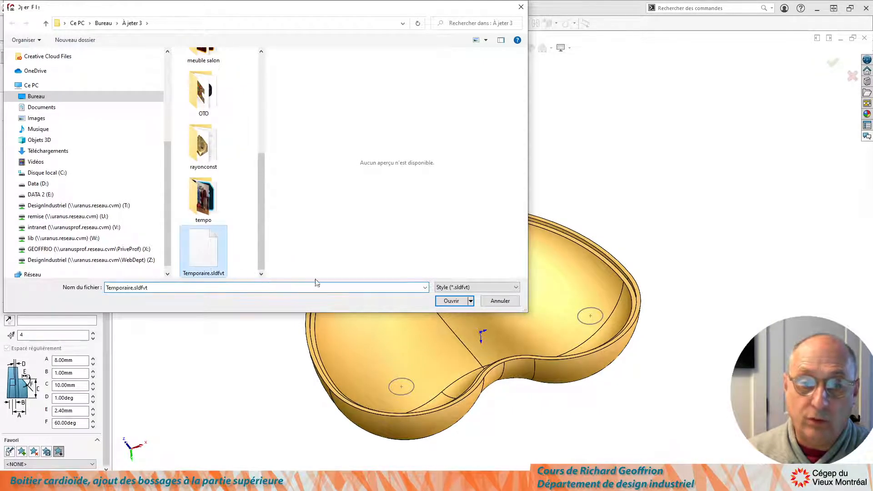
click(451, 301)
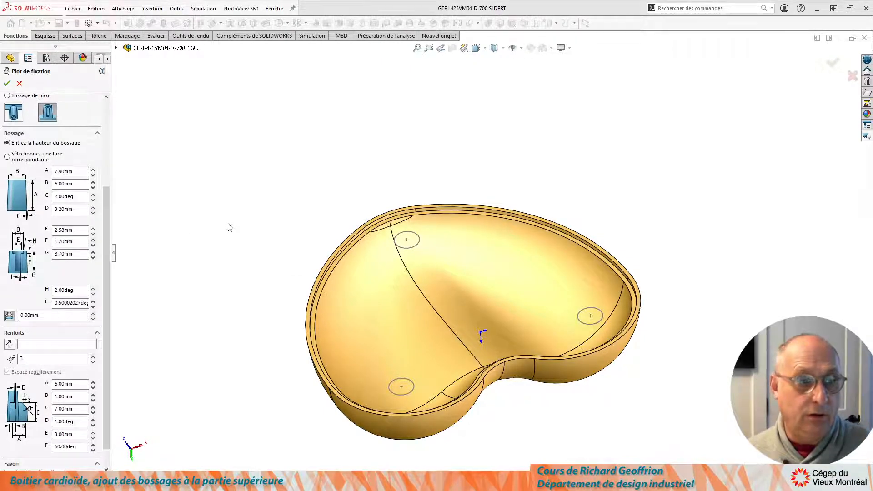
Compare the boss parameters with the calculator in notes_de_cours.pdf for ABS and a Ø3,00 screw.
key(alt+Tab)
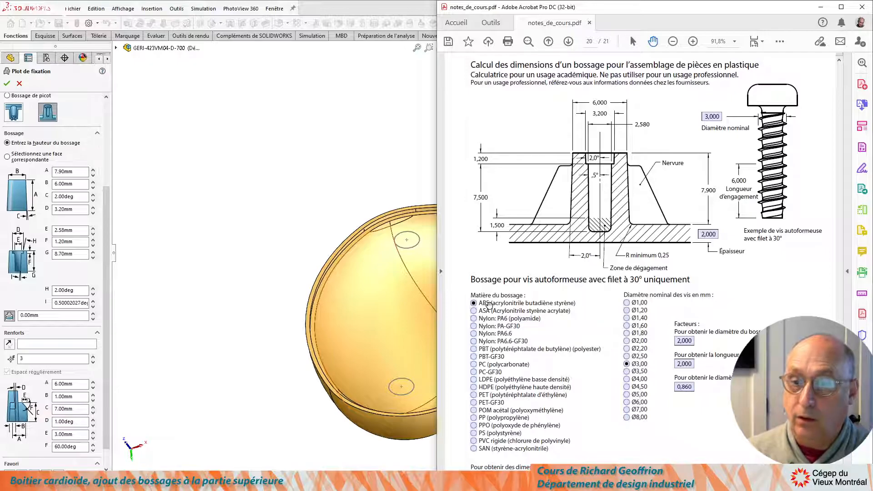
click(473, 303)
click(626, 363)
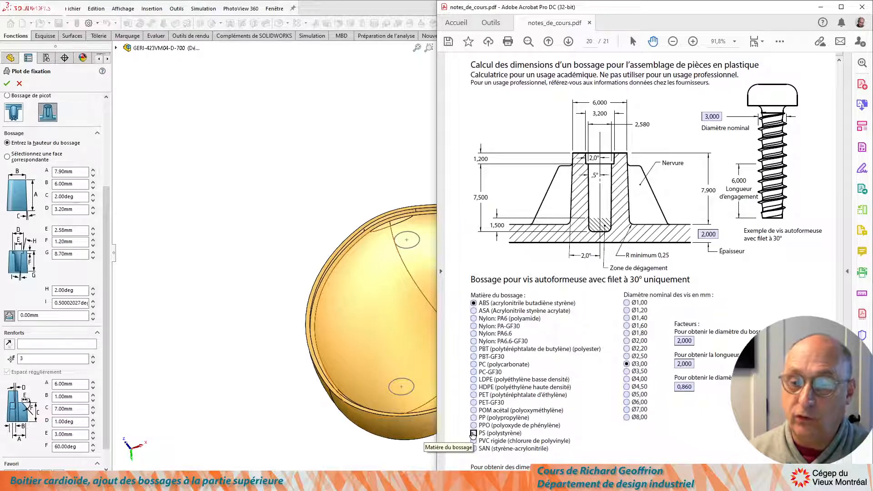
click(305, 222)
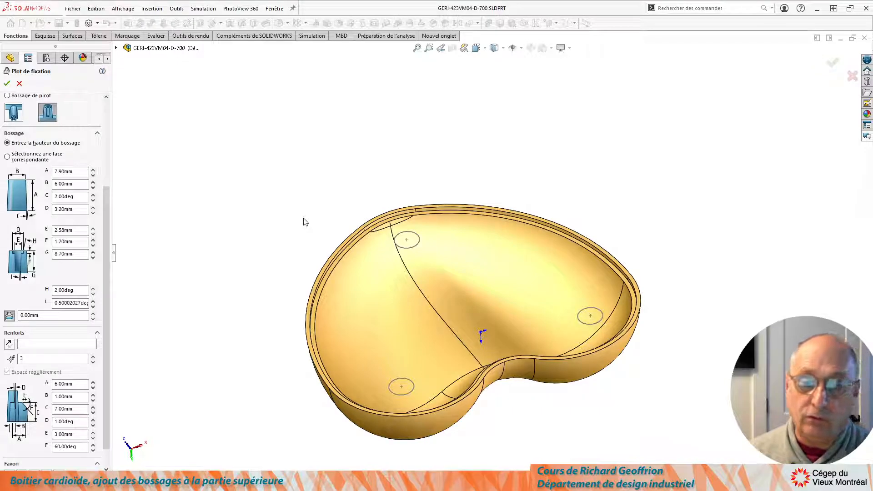
Keep the threaded-side boss type and pick the shell's inner face beside the upper sketch circle as the boss position.
click(48, 113)
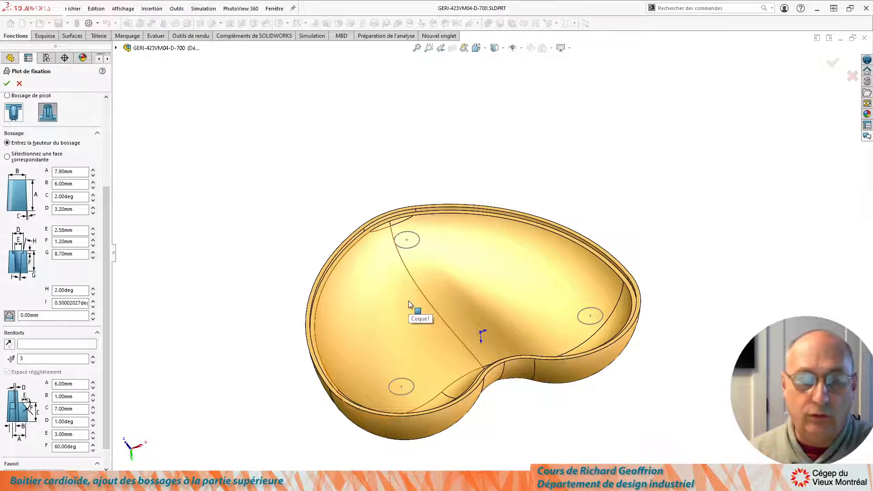
middle_drag(406, 267, 404, 314)
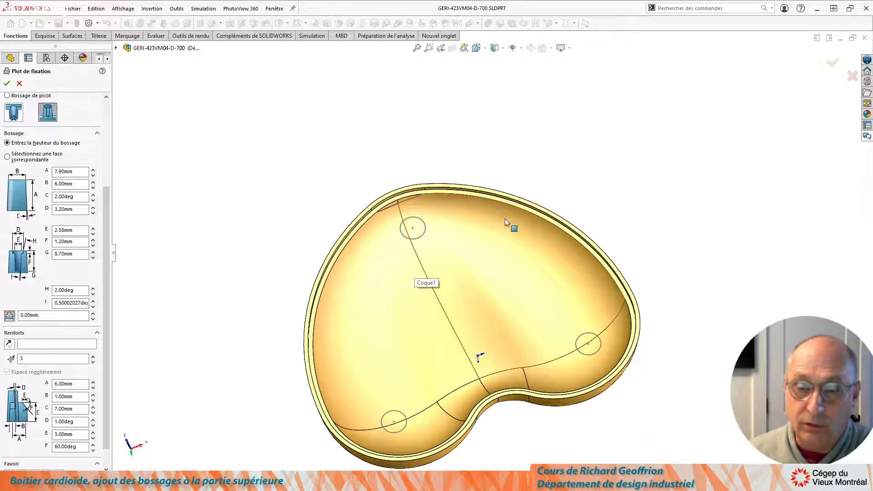
click(522, 293)
middle_drag(522, 292, 496, 354)
scroll(479, 355, up, 3)
middle_drag(464, 326, 445, 274)
scroll(446, 274, down, 4)
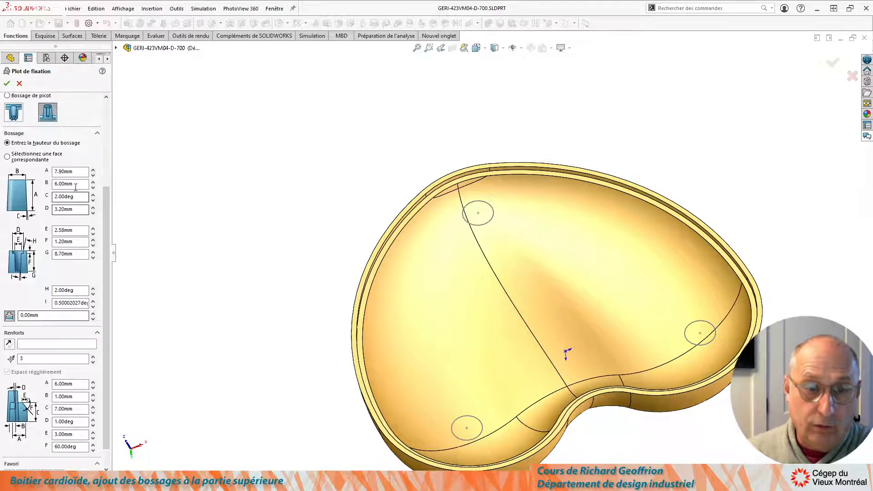
scroll(18, 143, up, 3)
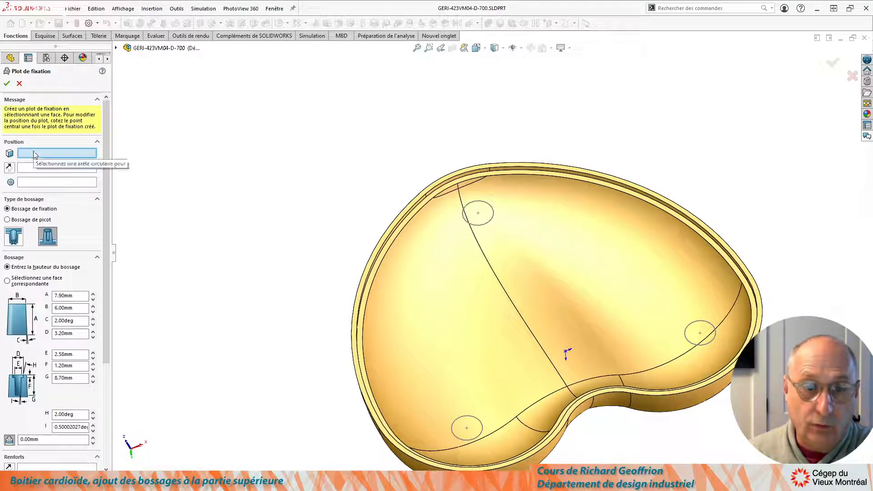
click(460, 278)
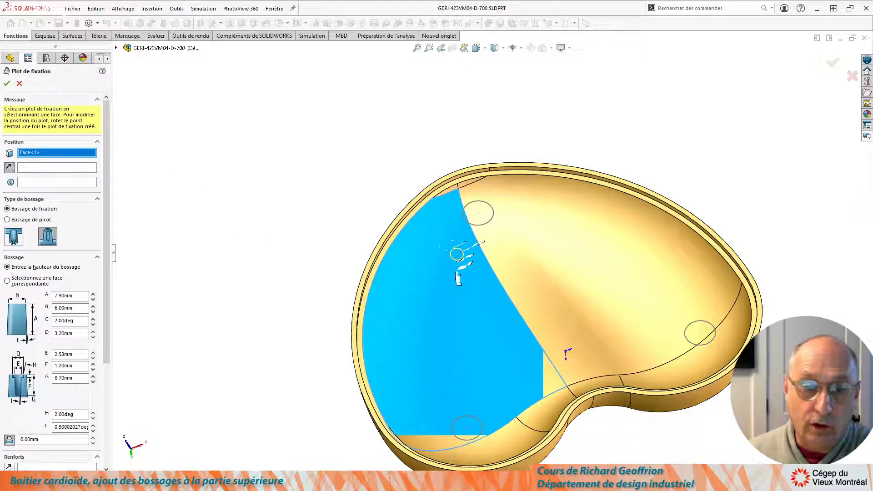
Direct the boss with Plan de dessus and centre it on the upper circle of Esquisse8.
click(42, 166)
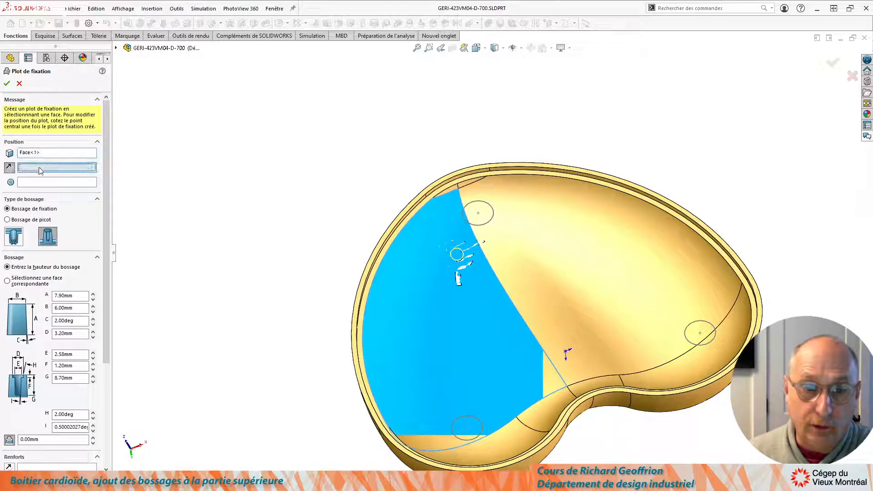
click(116, 47)
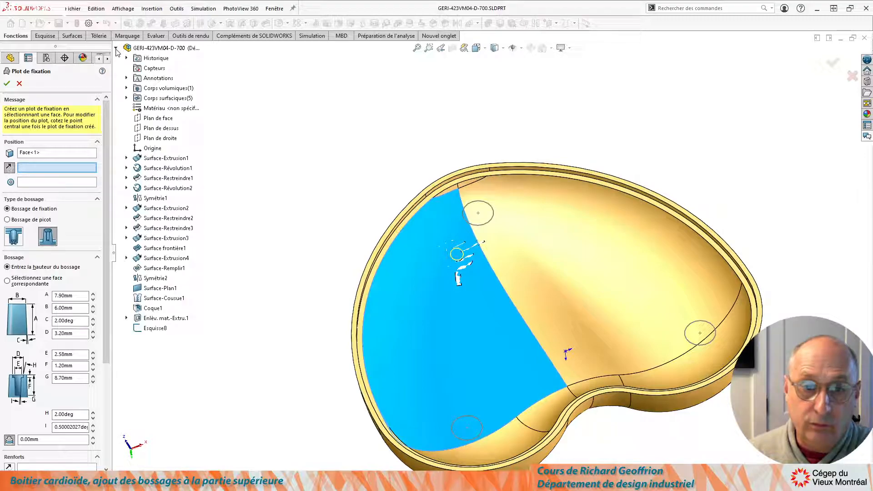
click(160, 129)
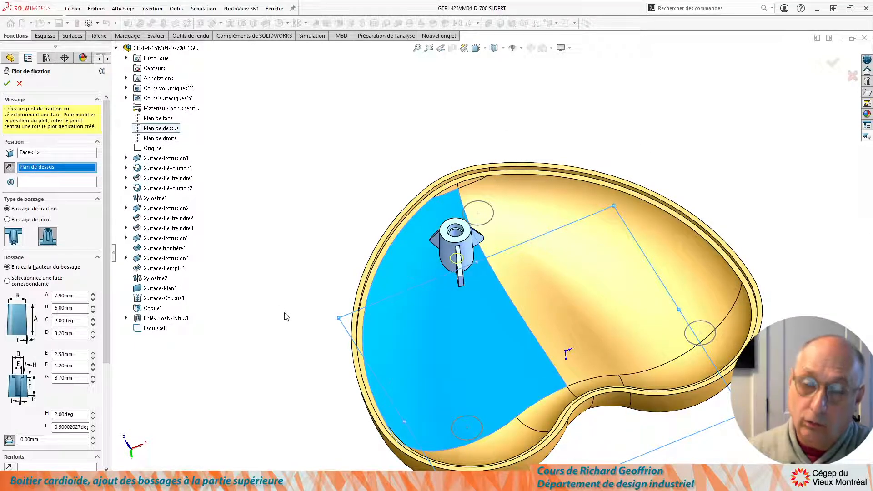
click(9, 168)
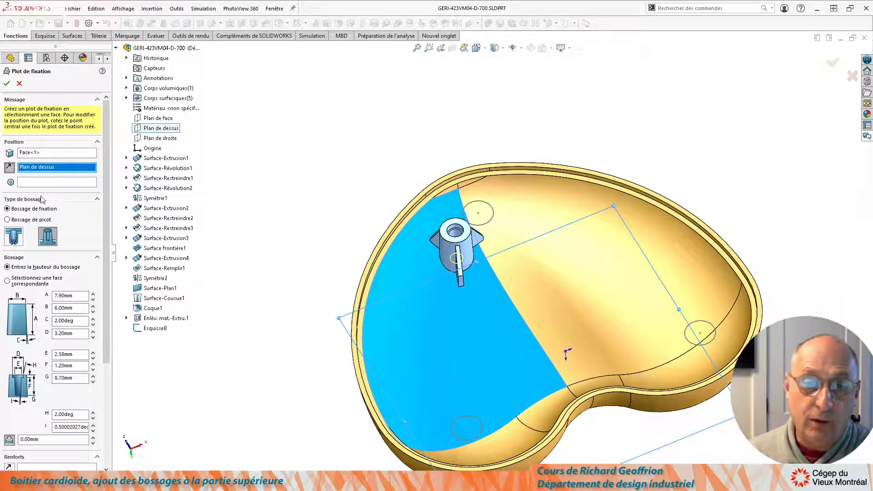
click(33, 182)
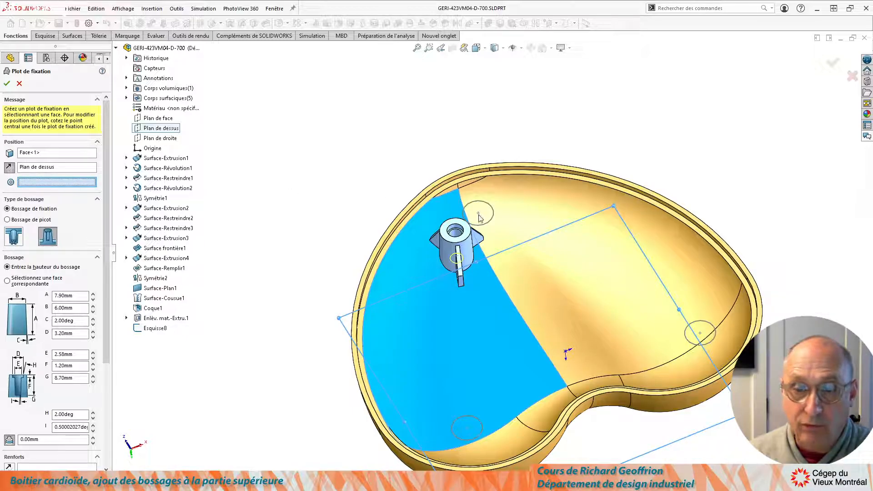
click(493, 214)
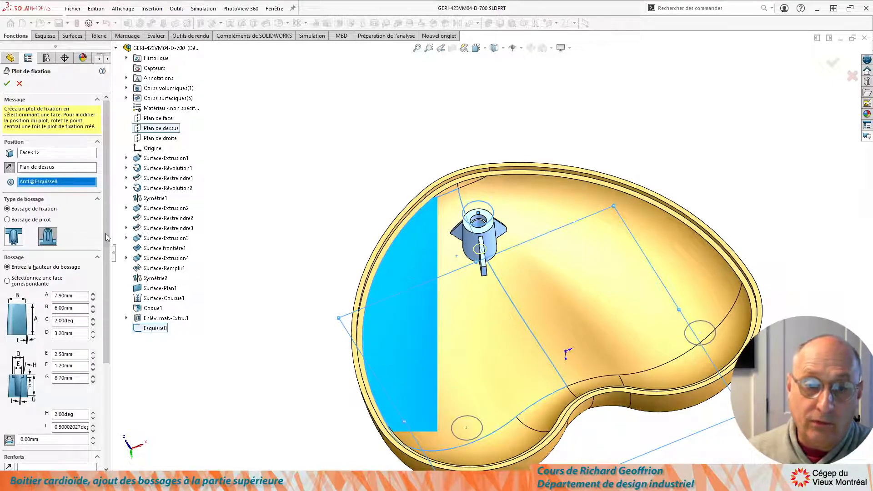
Try Plan de droite as the rib orientation reference and replace it with Plan de face.
scroll(110, 274, down, 3)
drag(109, 274, 108, 338)
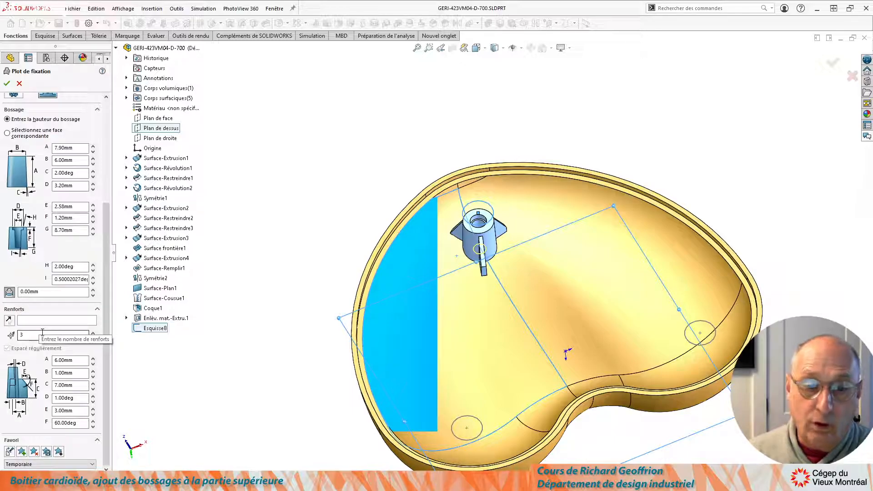
click(53, 322)
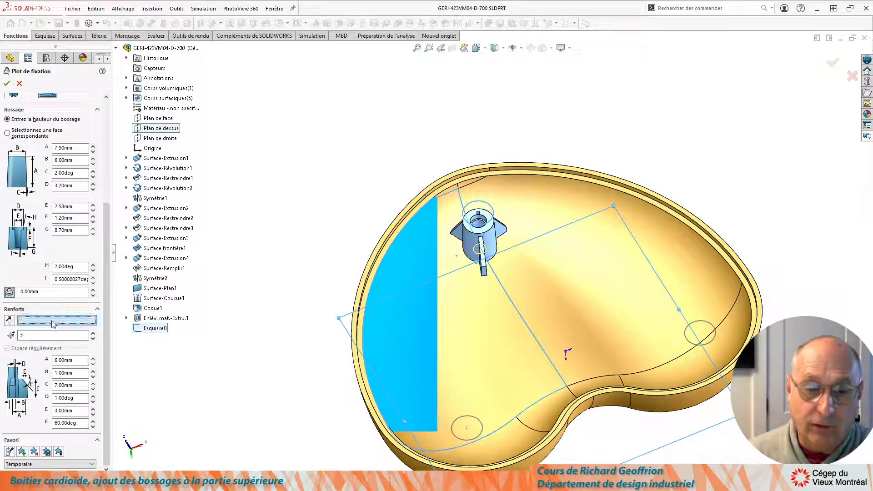
middle_drag(323, 265, 329, 327)
middle_drag(264, 278, 291, 173)
click(160, 137)
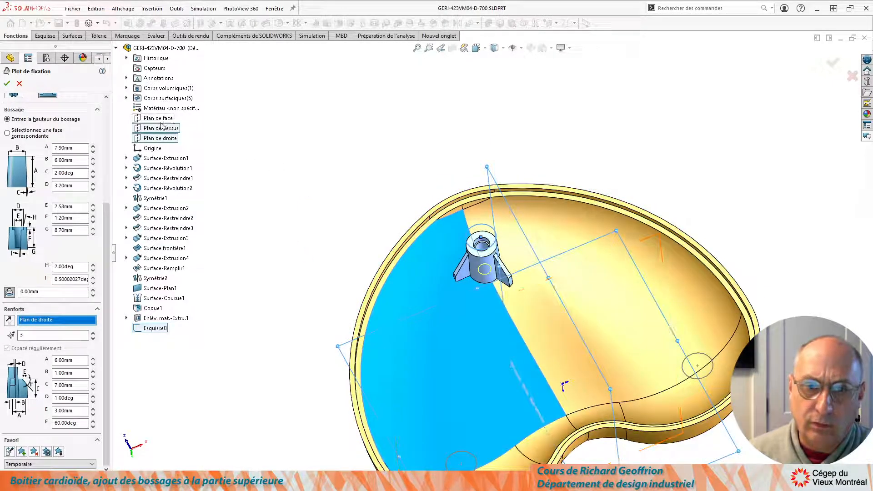
click(154, 119)
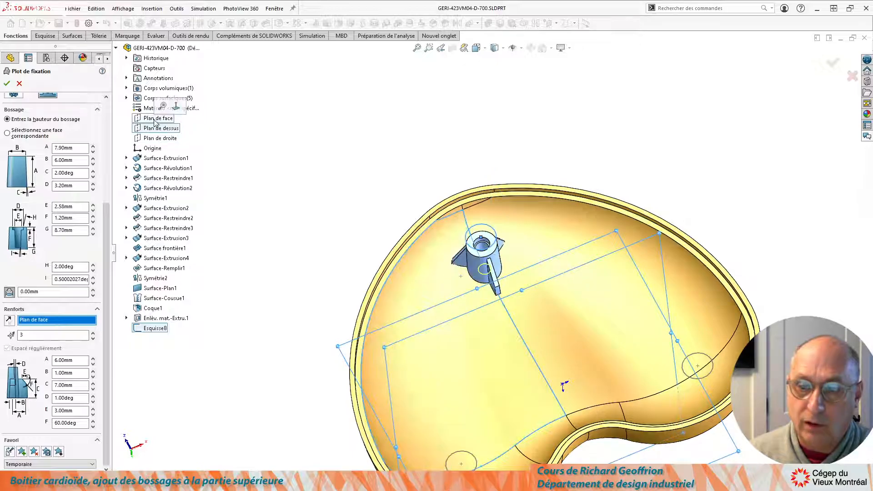
middle_drag(302, 217, 323, 246)
middle_drag(251, 234, 276, 252)
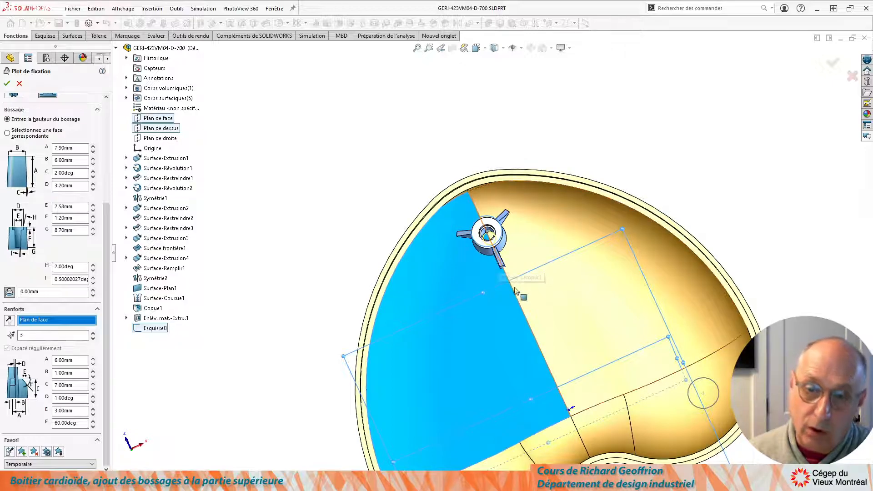
Try the reversed rib direction, restore the original one and accept the mounting boss.
click(9, 321)
click(9, 321)
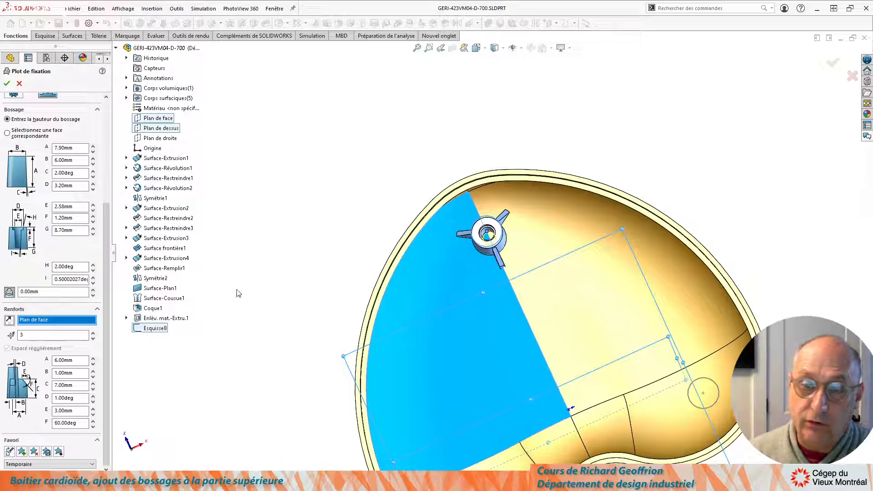
click(11, 322)
mouse_move(292, 258)
middle_down()
mouse_move(298, 187)
mouse_move(281, 242)
mouse_move(287, 277)
mouse_move(283, 263)
middle_up()
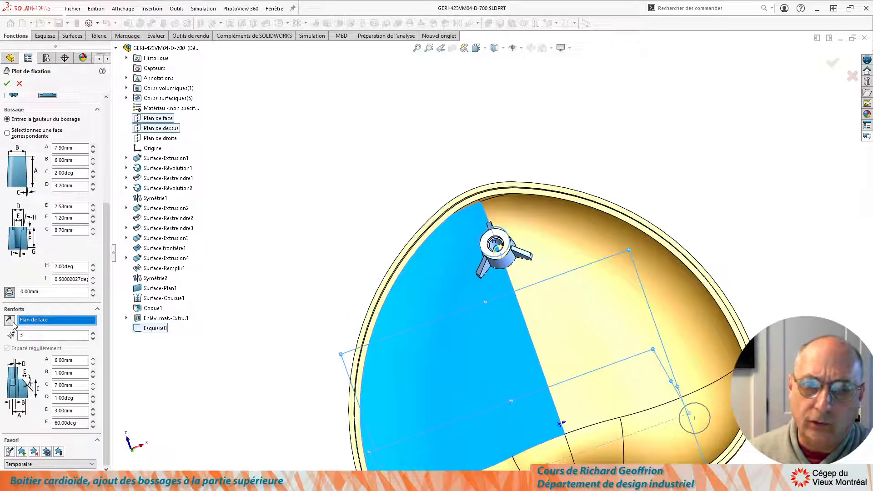
click(12, 322)
middle_drag(218, 267, 217, 214)
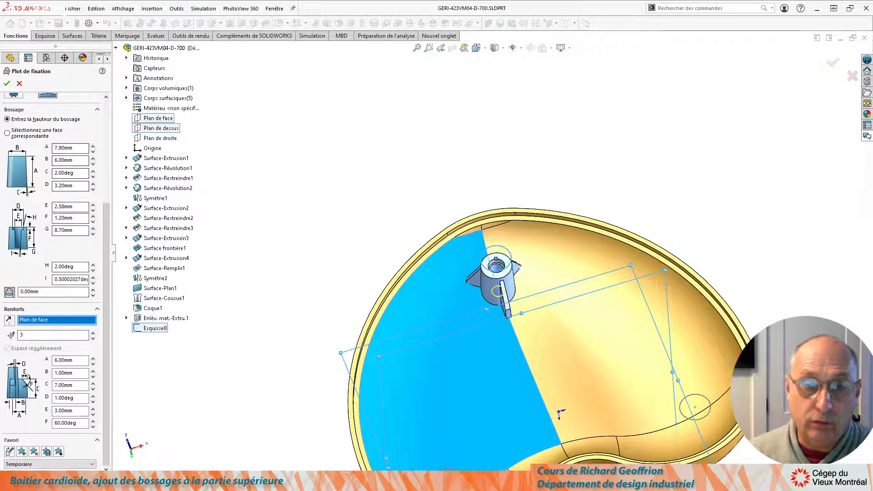
click(6, 84)
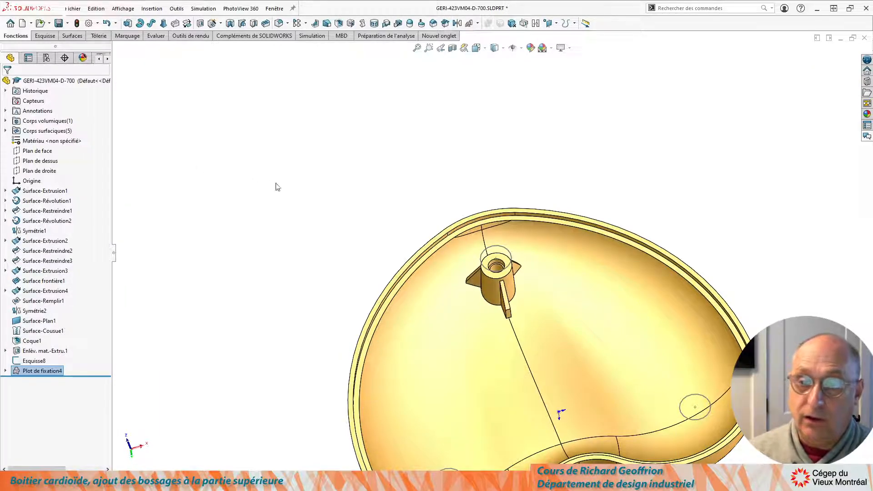
Open Esquisse8 for editing and view it straight on.
scroll(391, 238, up, 3)
scroll(418, 264, down, 1)
middle_drag(459, 327, 436, 367)
click(34, 360)
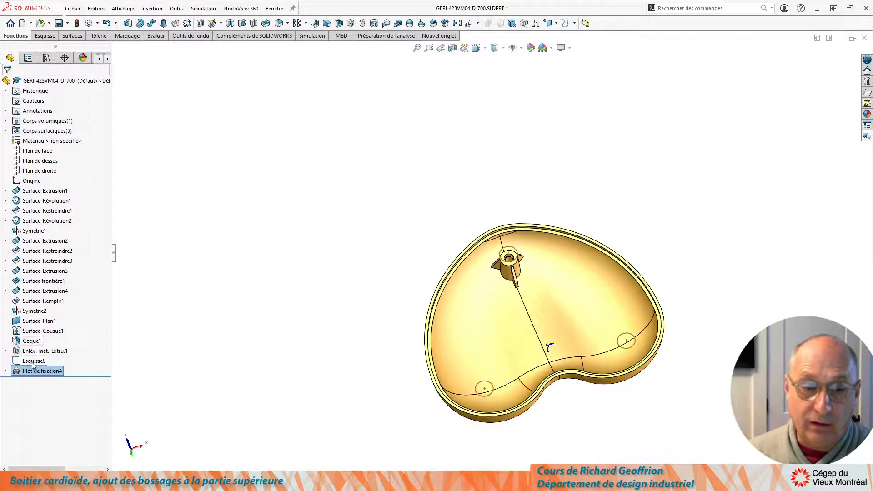
click(40, 334)
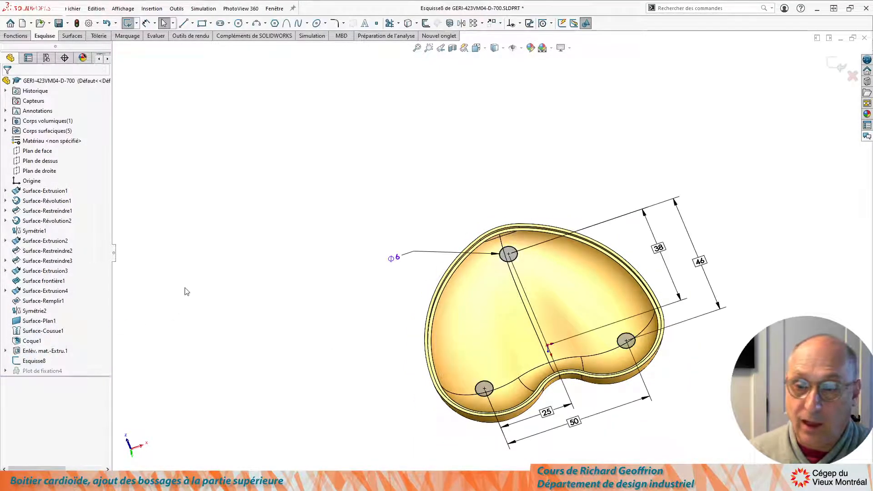
key(ctrl+8)
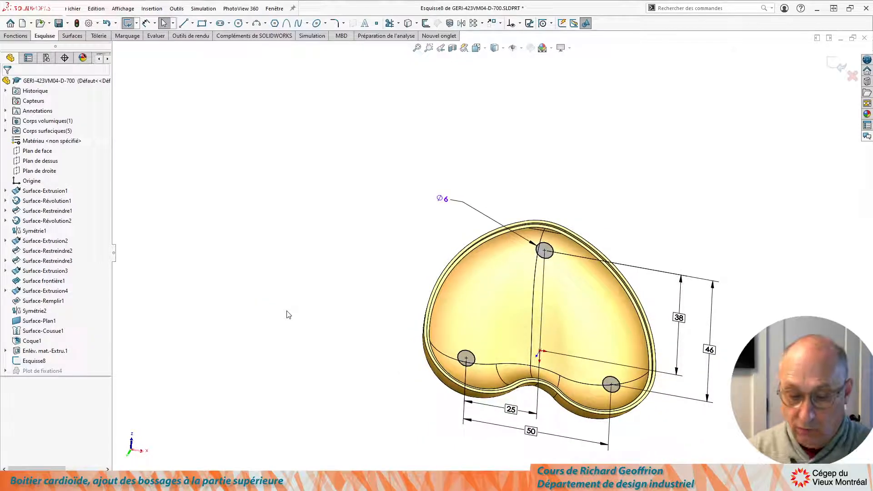
key(ctrl+8)
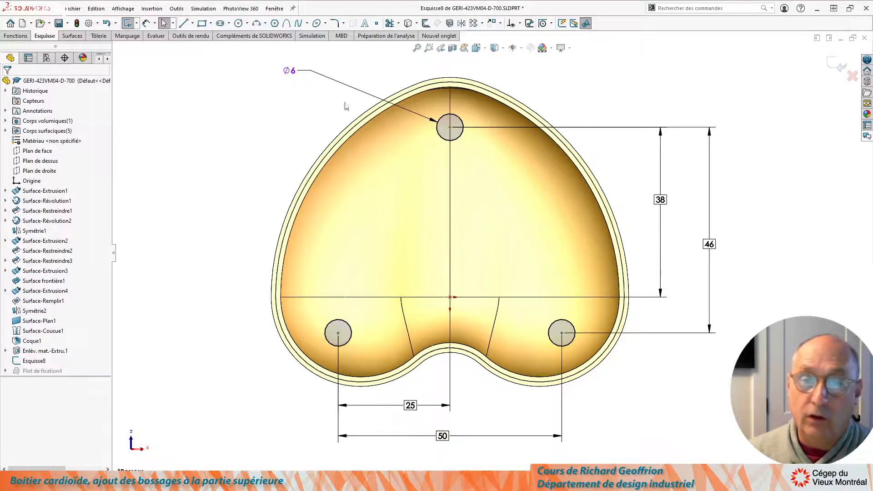
Move the upper circle's diameter dimension closer to the contour and open its value for checking, keeping it at 6 mm.
drag(293, 72, 330, 86)
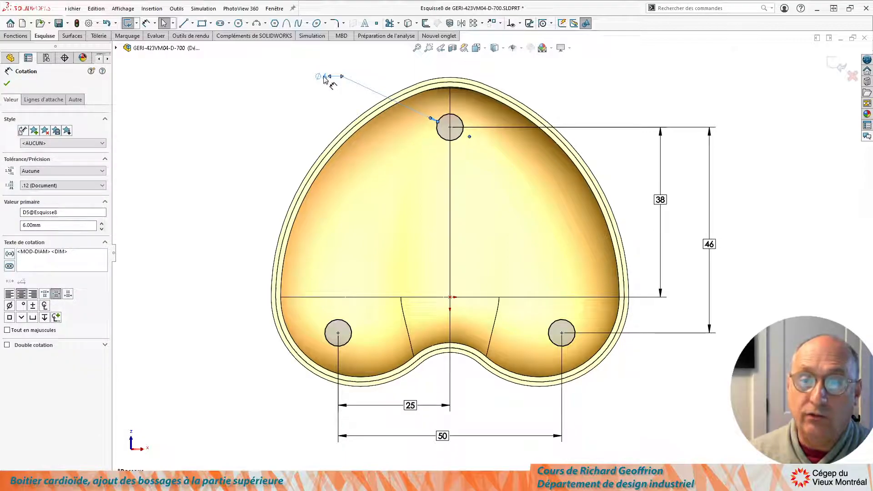
click(324, 78)
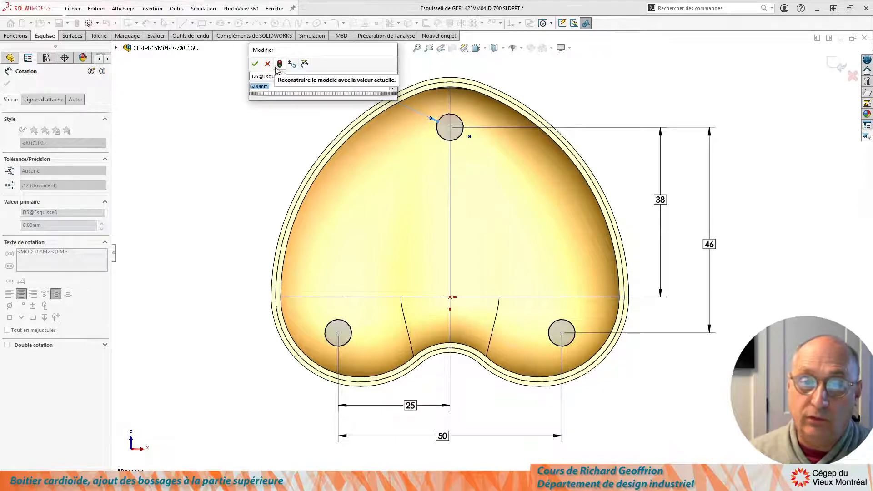
click(255, 64)
click(225, 190)
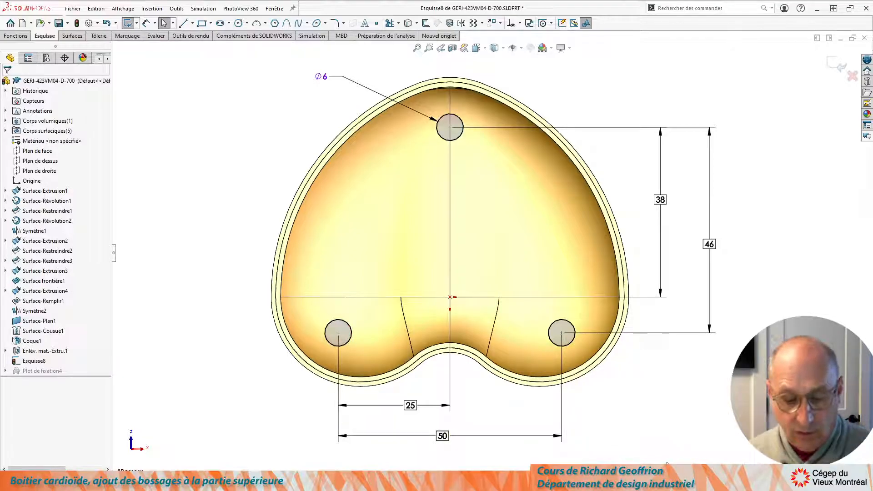
Add a driven vertical dimension from the lower-right circle to the outer contour's right lobe, placed outside the other dimensions.
key(d)
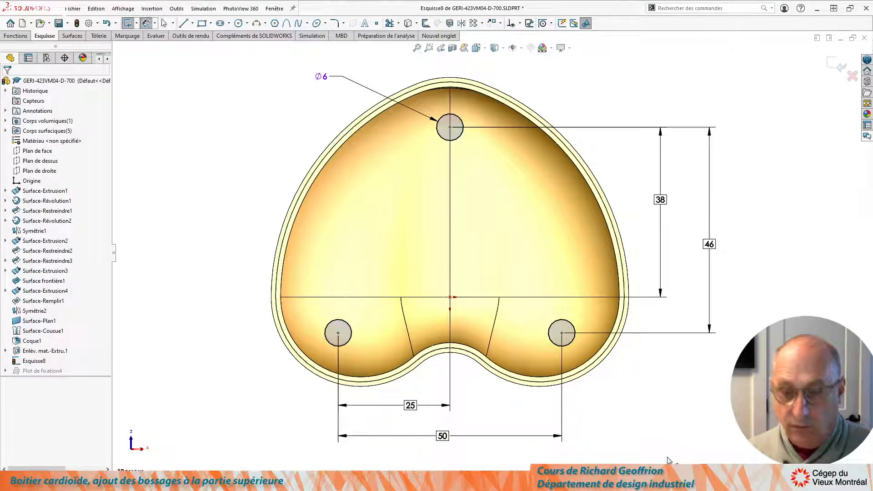
click(541, 385)
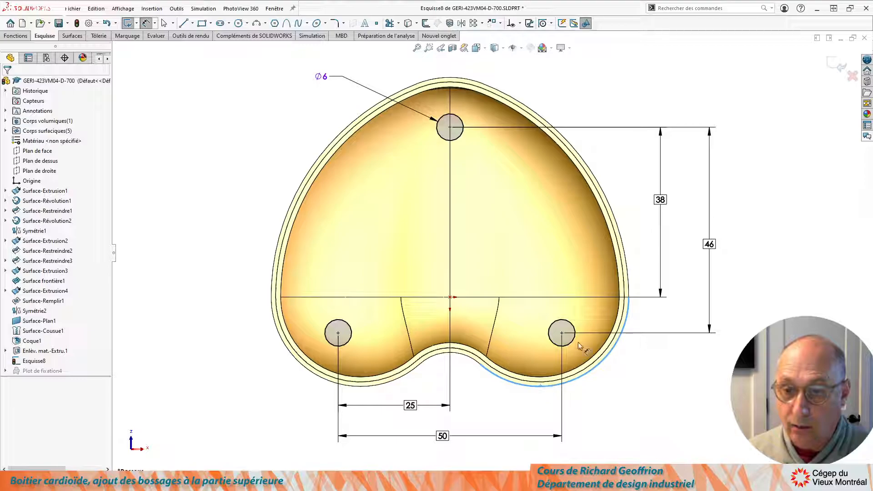
click(576, 340)
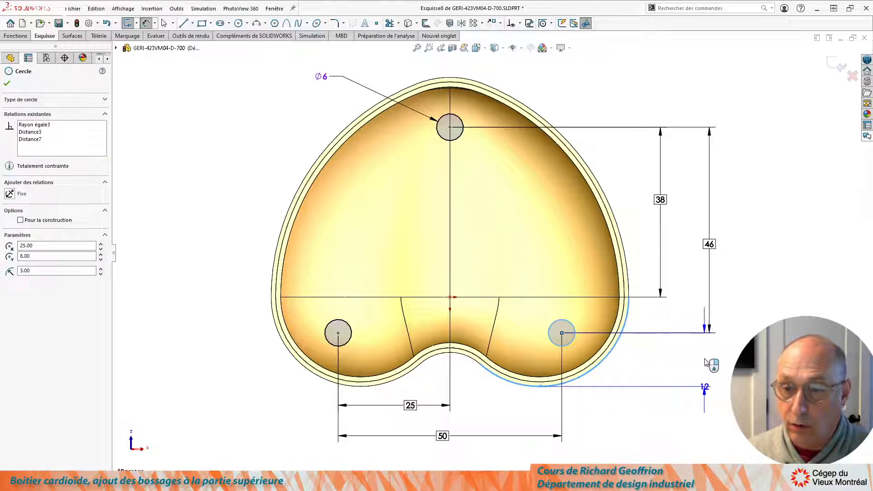
click(712, 361)
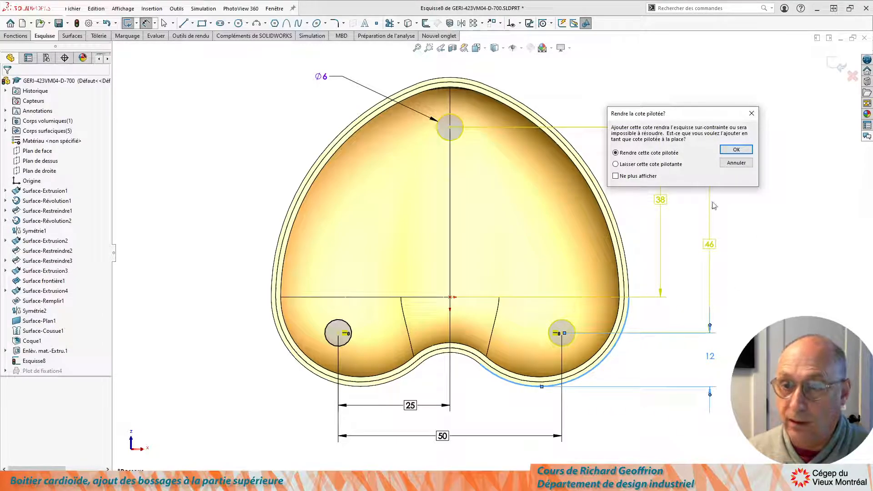
click(736, 150)
drag(712, 360, 768, 361)
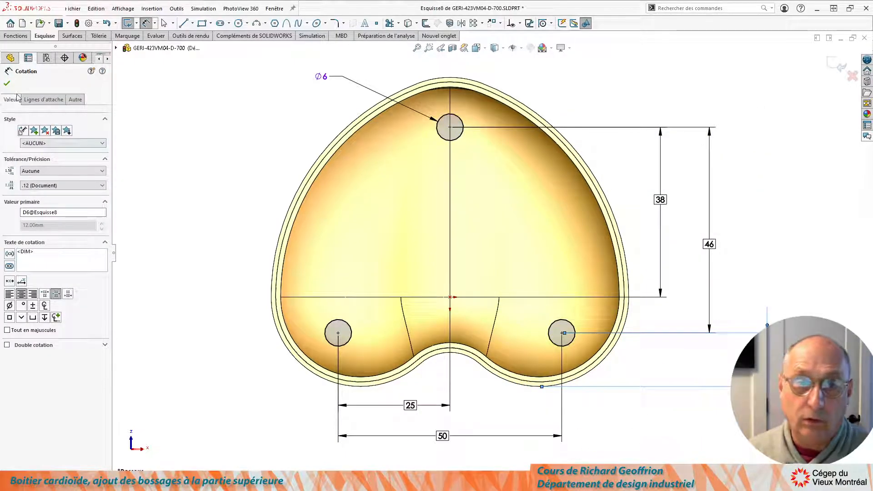
click(187, 198)
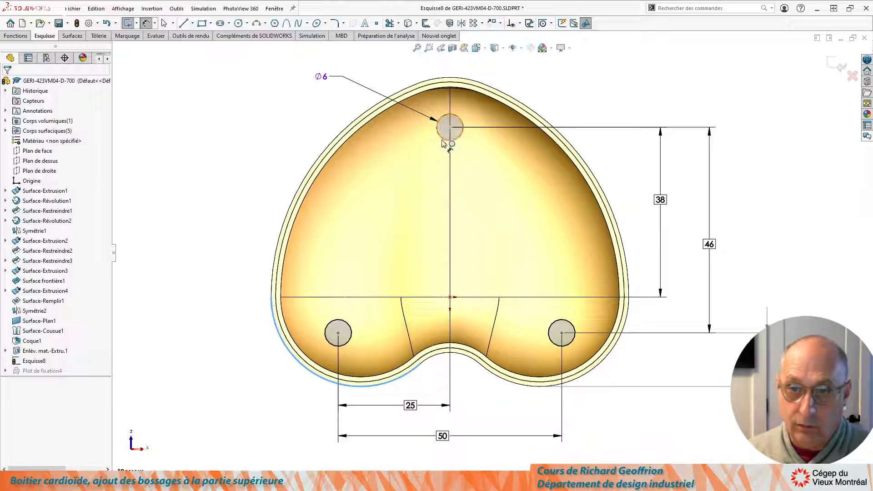
Add a driven horizontal dimension between the outer contour's left arc and the upper circle, with the first arc condition set to Max.
click(449, 128)
scroll(370, 87, up, 3)
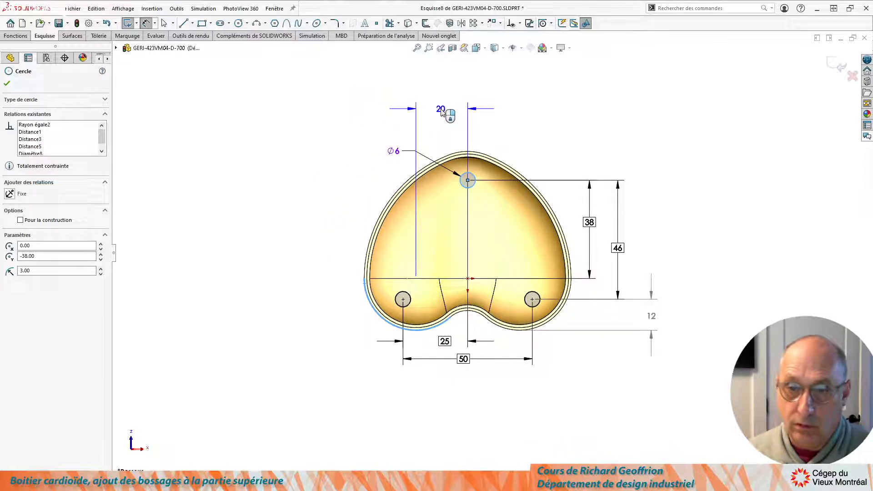
click(441, 112)
click(736, 151)
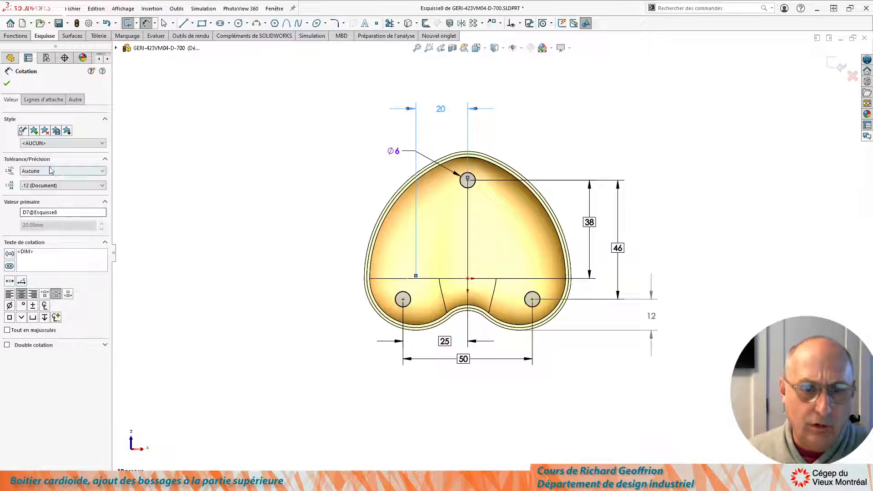
click(43, 99)
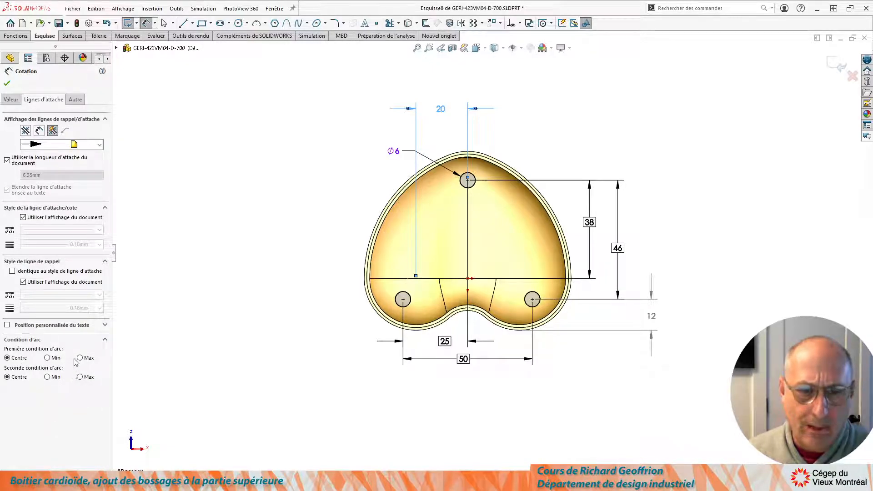
click(80, 358)
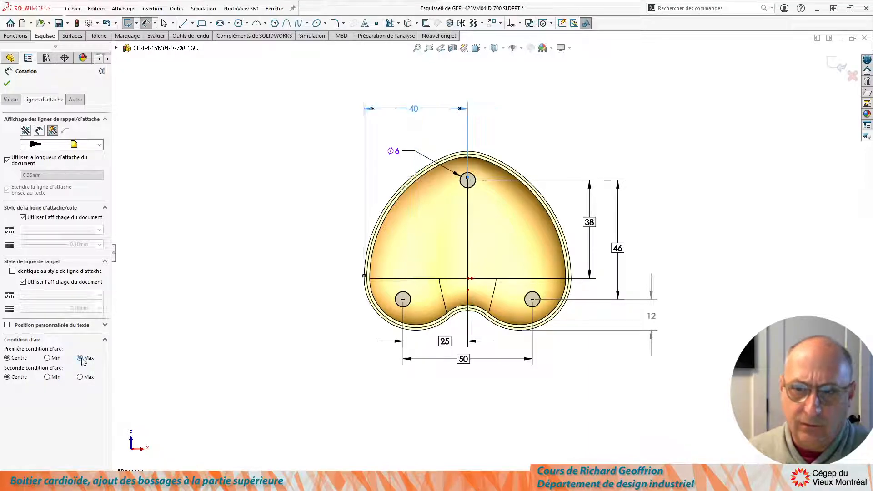
click(7, 83)
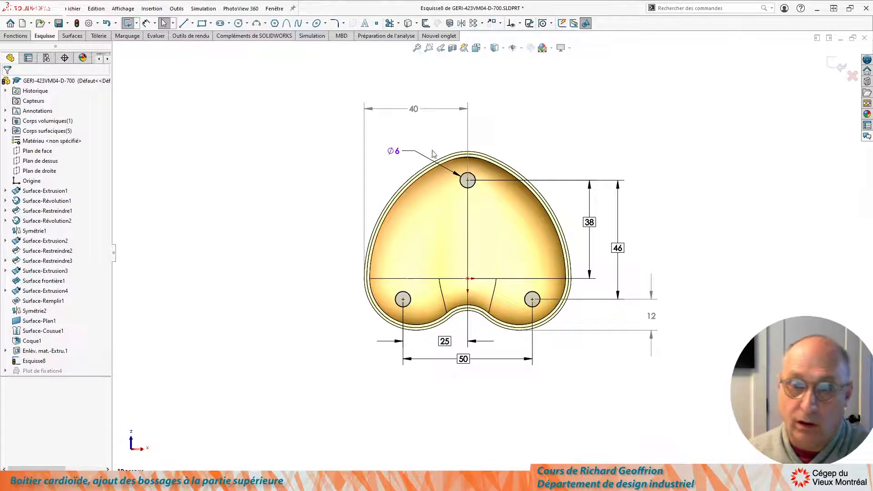
Delete the two driven dimensions to the outer contour and exit Esquisse8.
click(411, 110)
key(Delete)
click(651, 315)
key(Delete)
scroll(599, 263, down, 4)
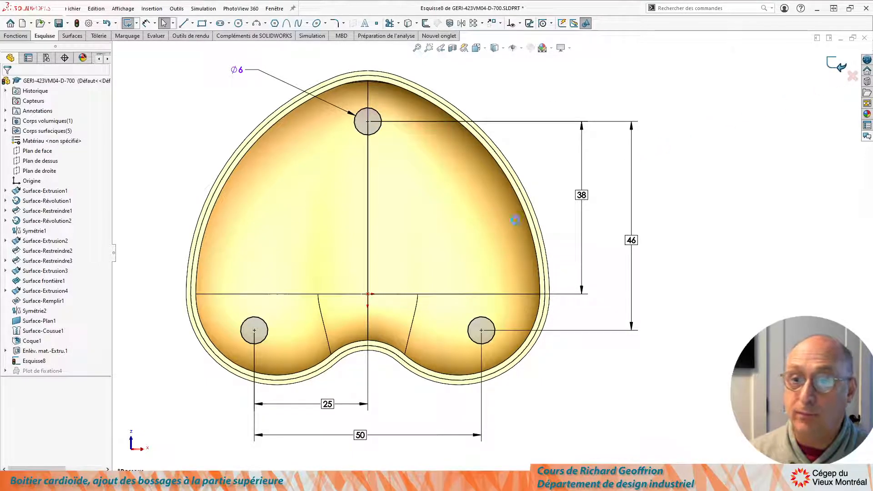
click(835, 64)
Examine the ribbed boss, the surrounding inner faces and the two remaining sketch circles from several angles.
mouse_move(355, 250)
middle_down()
mouse_move(370, 246)
mouse_move(368, 293)
mouse_move(367, 268)
mouse_move(366, 284)
mouse_move(415, 223)
middle_up()
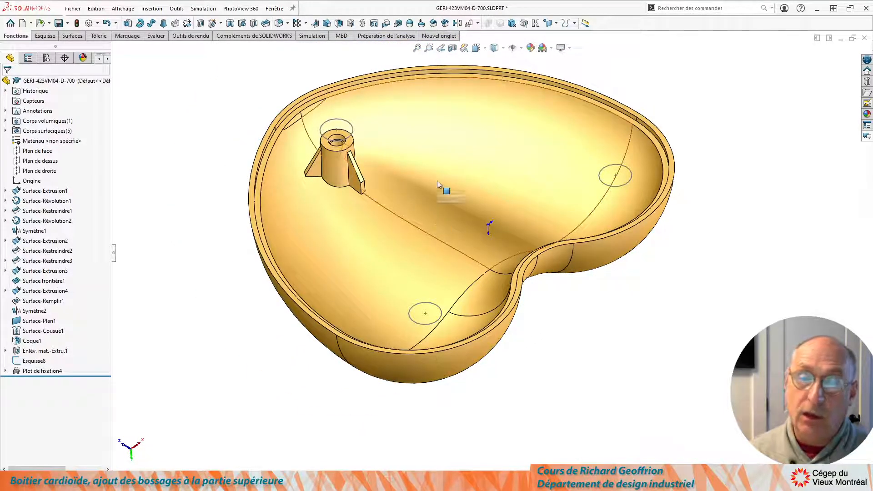
middle_drag(437, 181, 398, 225)
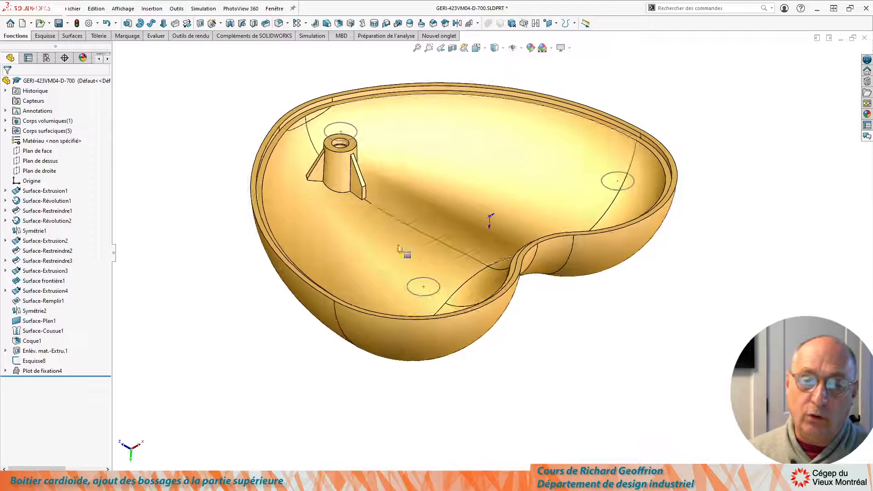
click(412, 312)
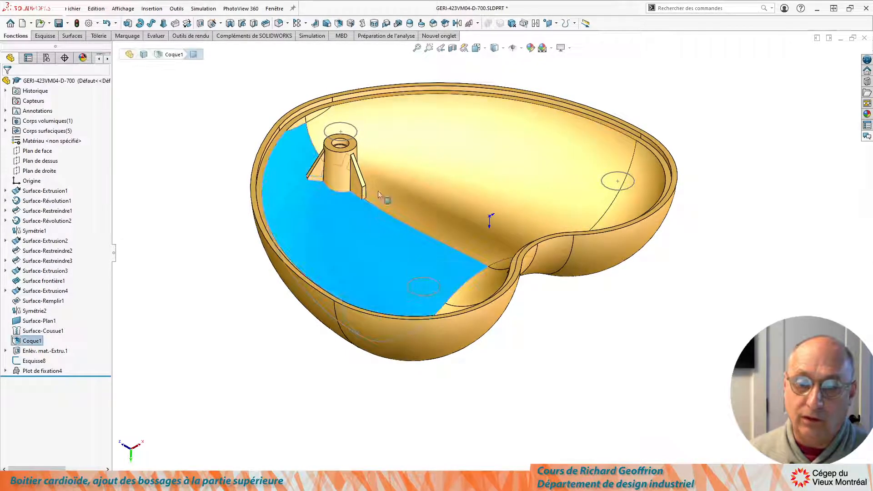
click(526, 380)
middle_drag(525, 378, 526, 463)
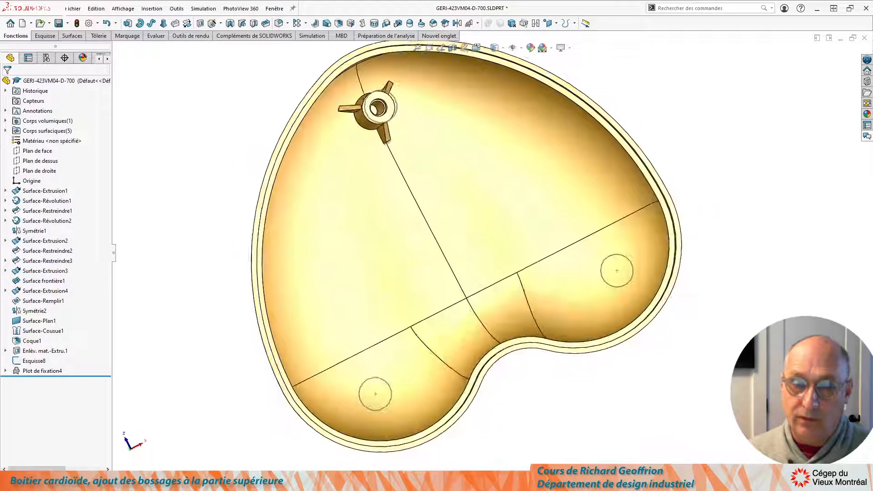
middle_drag(428, 247, 448, 255)
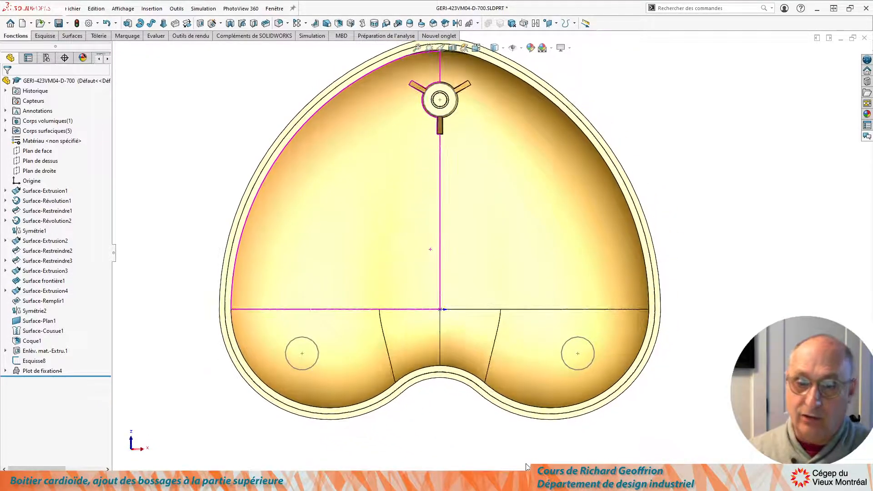
mouse_move(389, 451)
middle_down()
mouse_move(441, 200)
mouse_move(465, 257)
mouse_move(441, 261)
mouse_move(452, 279)
mouse_move(633, 271)
mouse_move(570, 287)
middle_up()
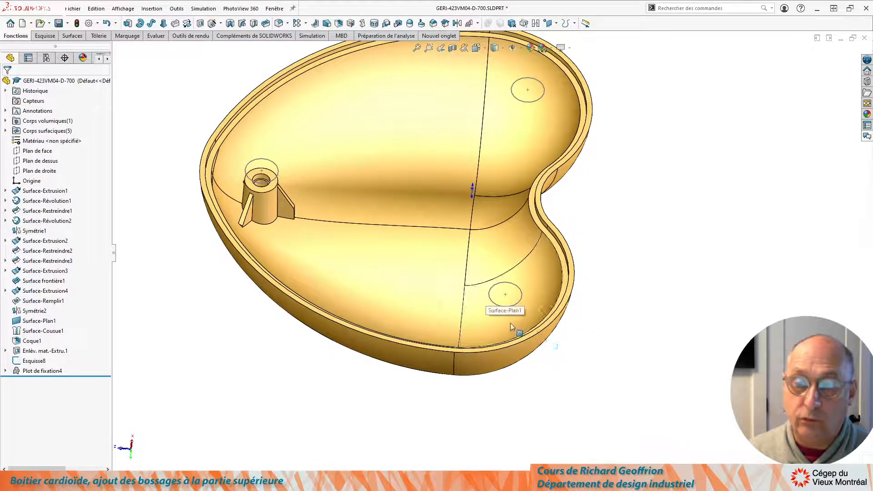
Start a new mounting boss (Plot de fixation) and load its parameters from the favourite file Temporaire.sldfvt.
click(476, 25)
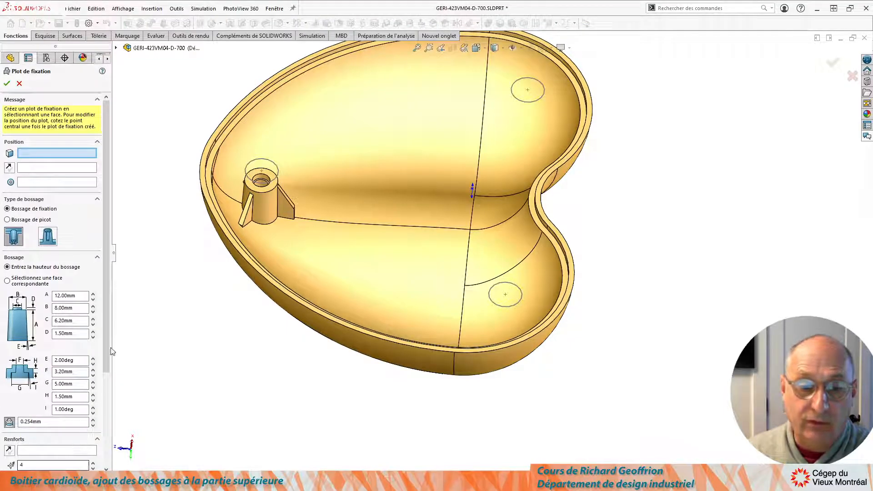
drag(107, 351, 117, 441)
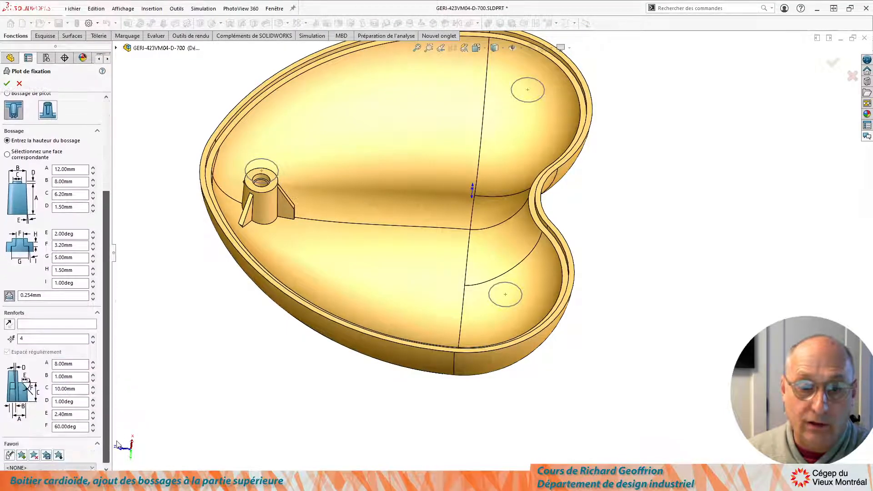
click(59, 451)
scroll(203, 246, down, 4)
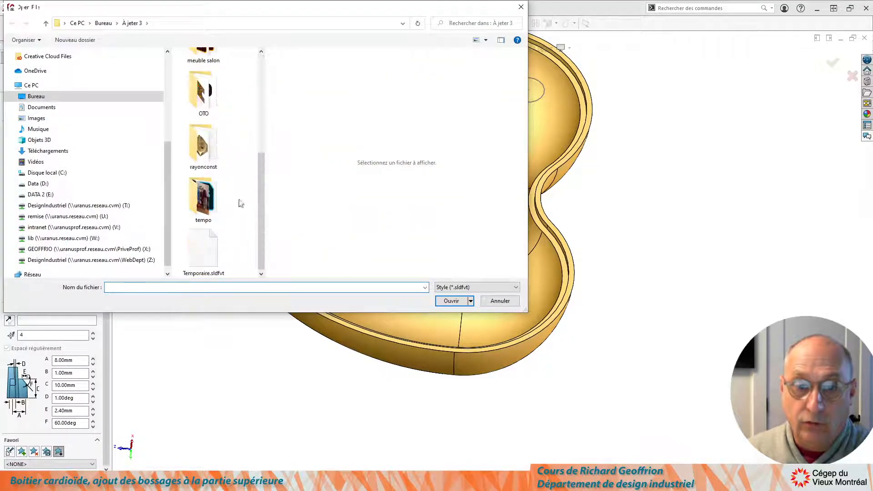
click(203, 254)
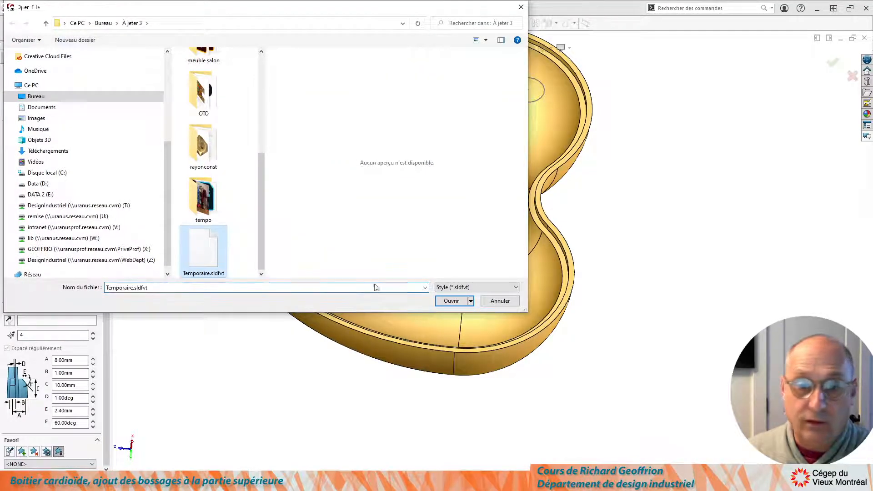
click(451, 301)
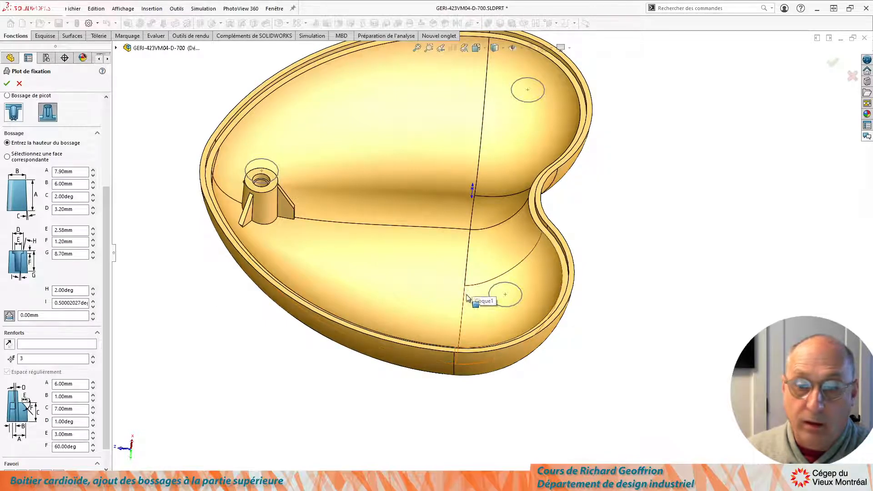
scroll(108, 218, up, 5)
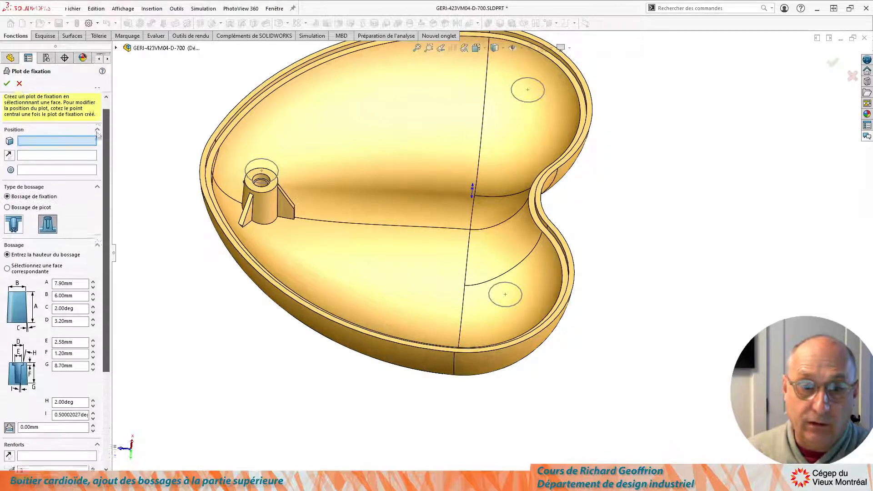
Place the boss on the inner face of the lower-left lobe, directed by Plan de dessus and centred on that lobe's Esquisse8 circle.
click(482, 320)
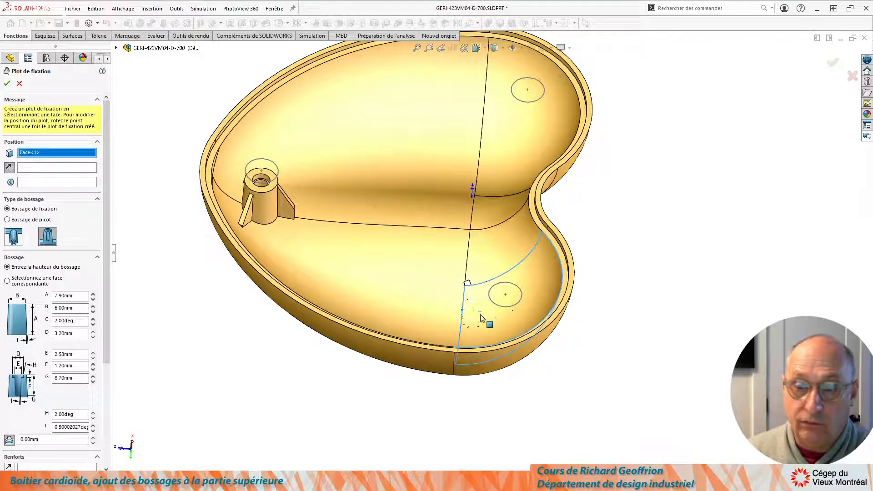
click(35, 169)
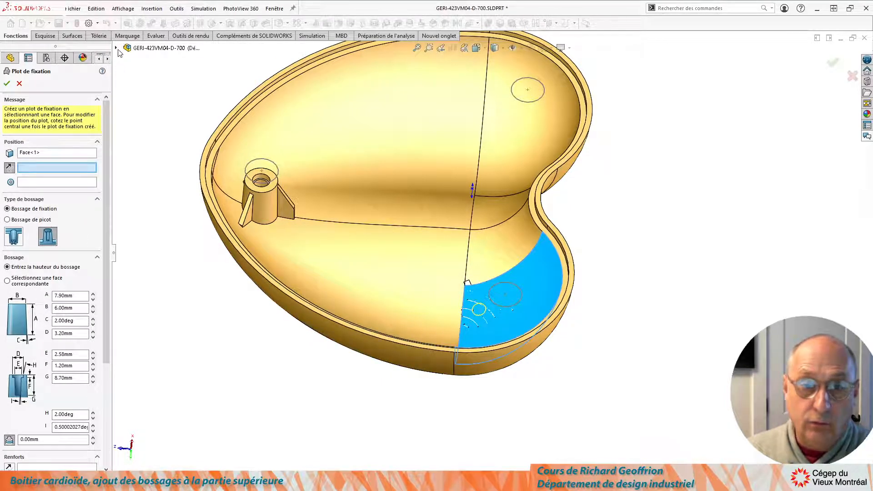
click(115, 48)
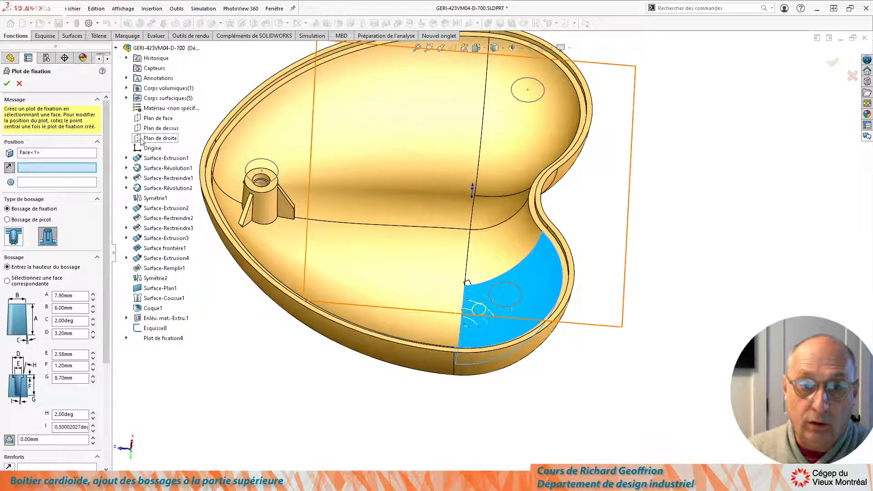
click(160, 128)
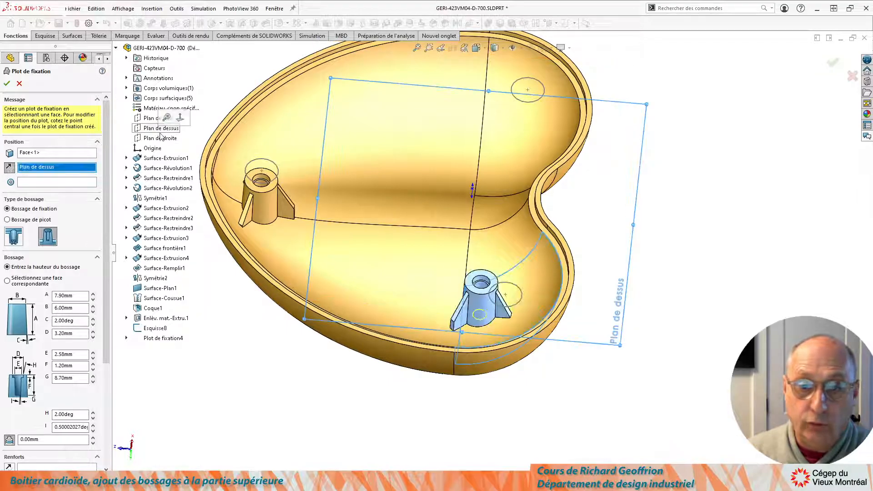
click(27, 182)
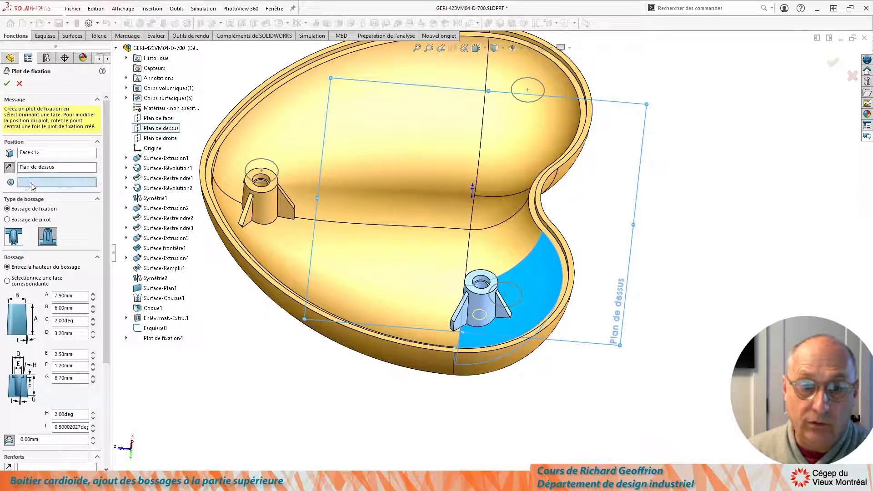
click(521, 291)
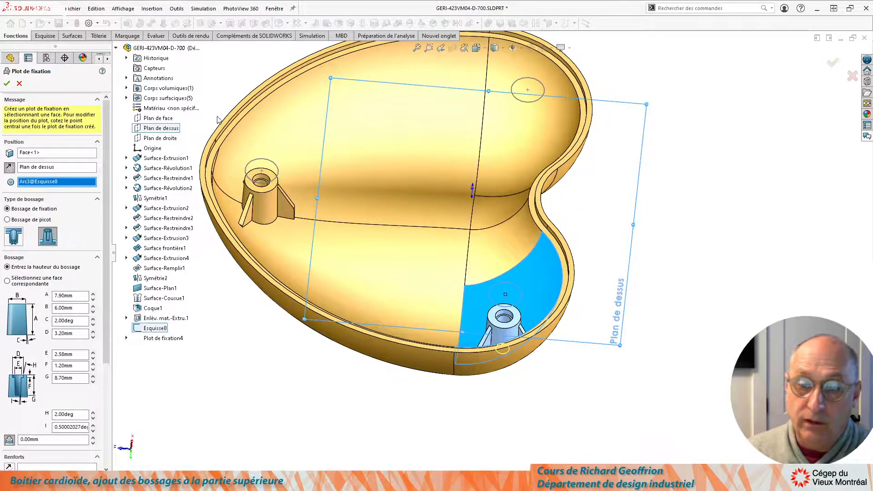
Orient the lower-left lobe boss's three ribs by Plan de face, reverse their direction and accept the boss.
scroll(261, 196, up, 3)
middle_drag(260, 197, 265, 316)
scroll(254, 300, down, 3)
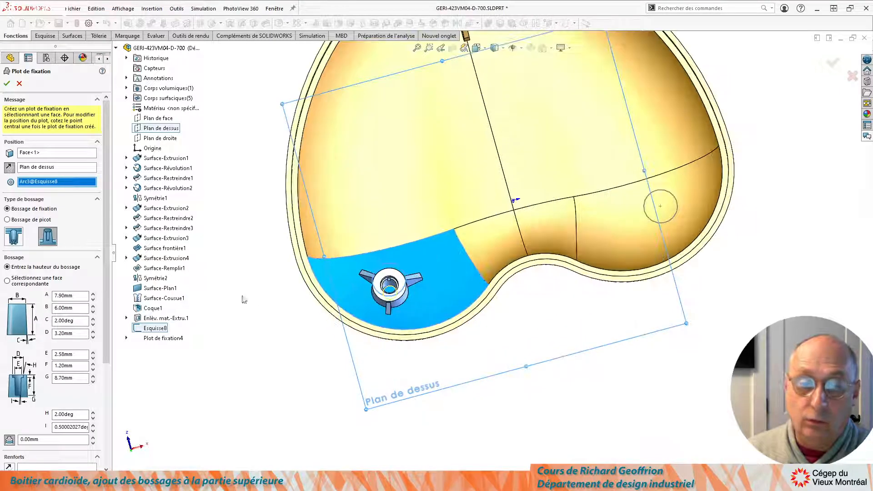
drag(104, 301, 103, 406)
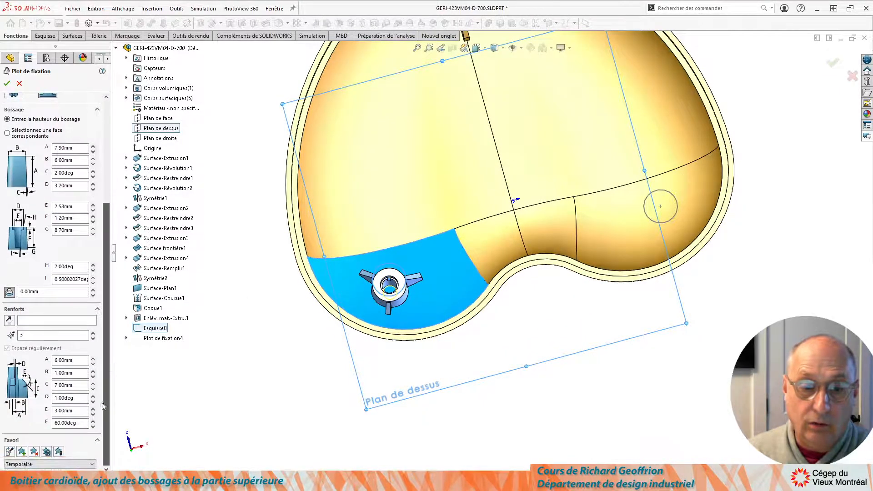
click(36, 323)
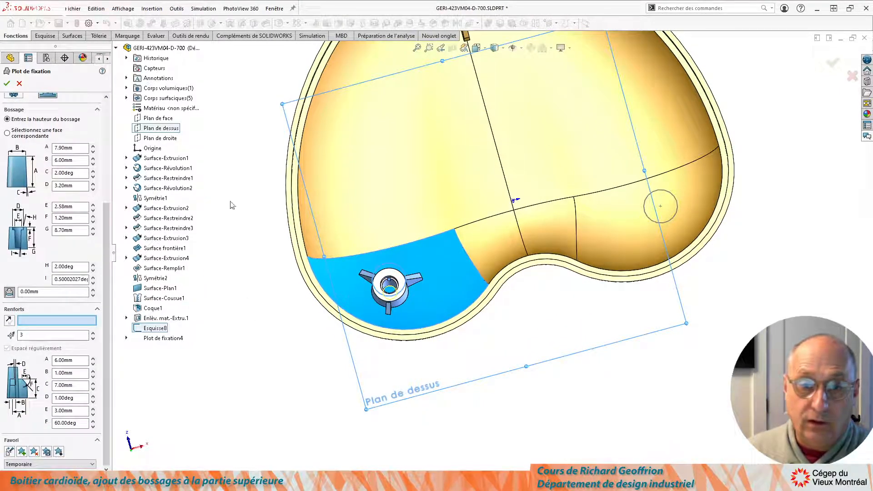
scroll(246, 216, up, 3)
mouse_move(270, 232)
middle_down()
mouse_move(259, 157)
mouse_move(278, 222)
middle_up()
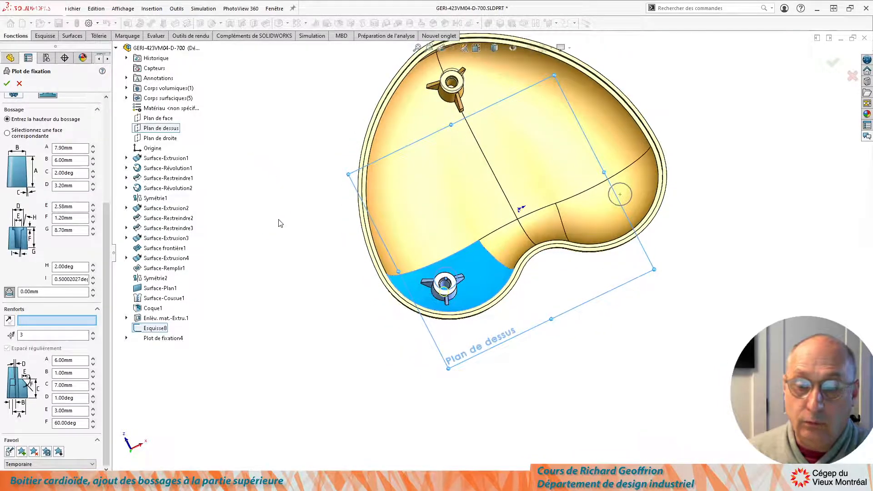
click(158, 118)
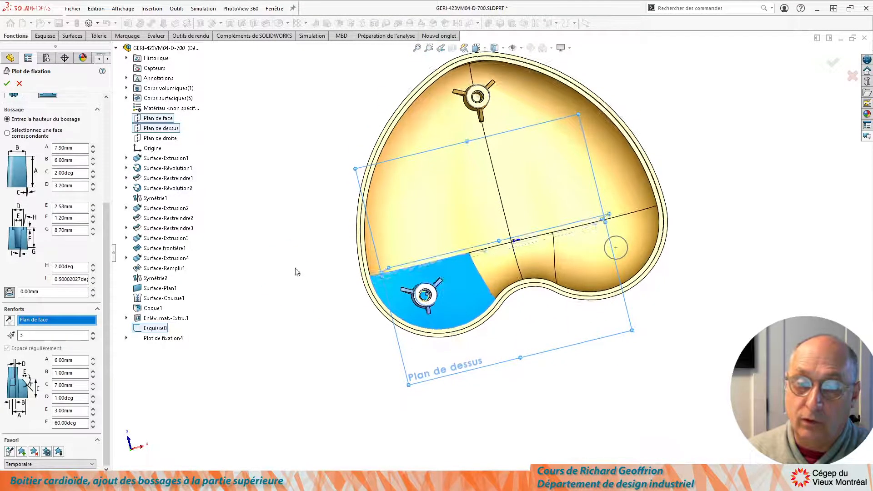
click(10, 320)
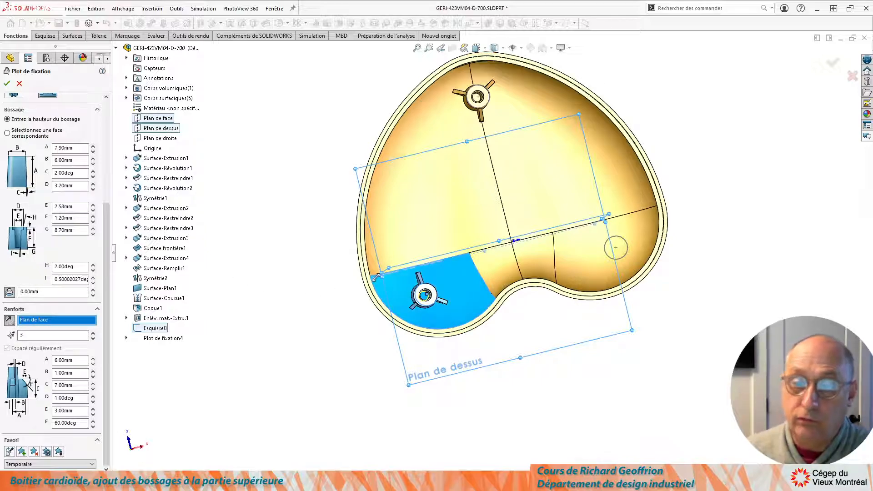
scroll(376, 277, down, 5)
middle_drag(381, 282, 342, 189)
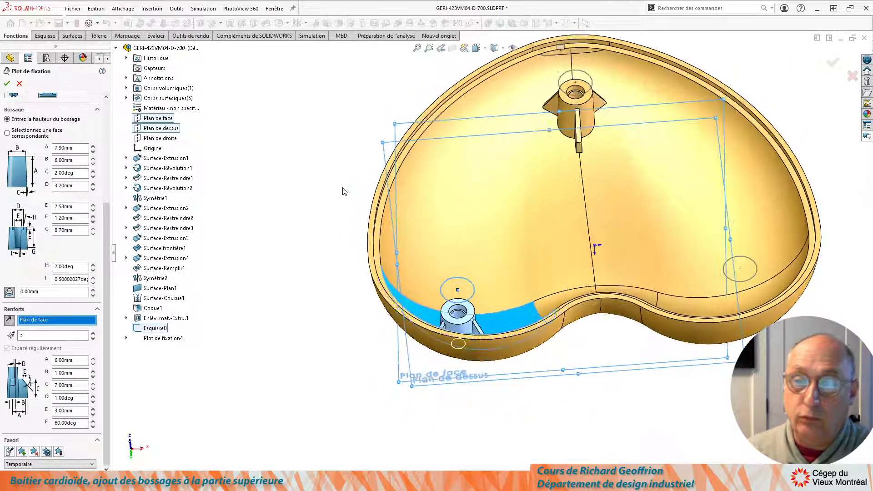
click(7, 85)
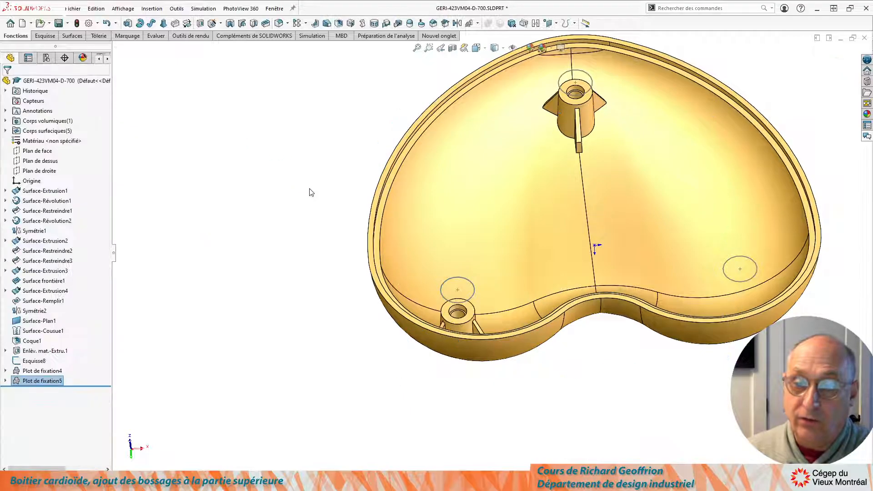
Start another mounting boss (Plot de fixation) for the remaining lobe and load its parameters from the Temporaire favourite file.
scroll(332, 194, up, 3)
middle_drag(352, 197, 354, 259)
scroll(643, 294, down, 3)
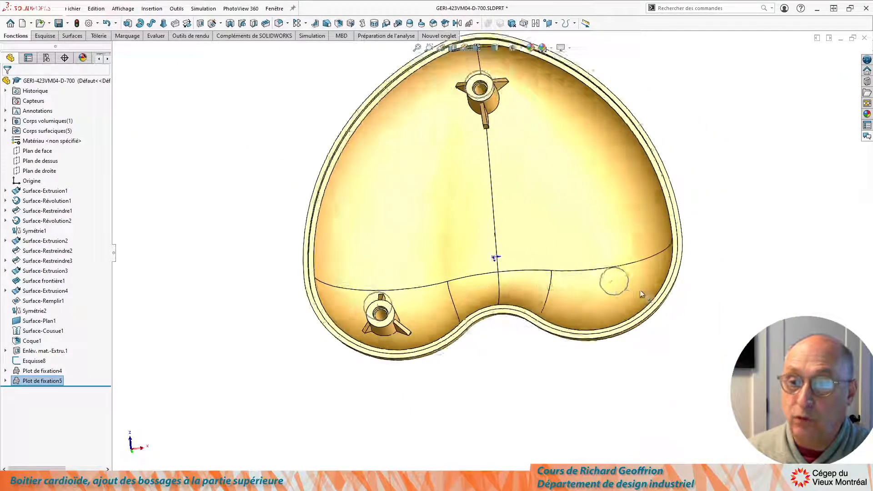
click(573, 303)
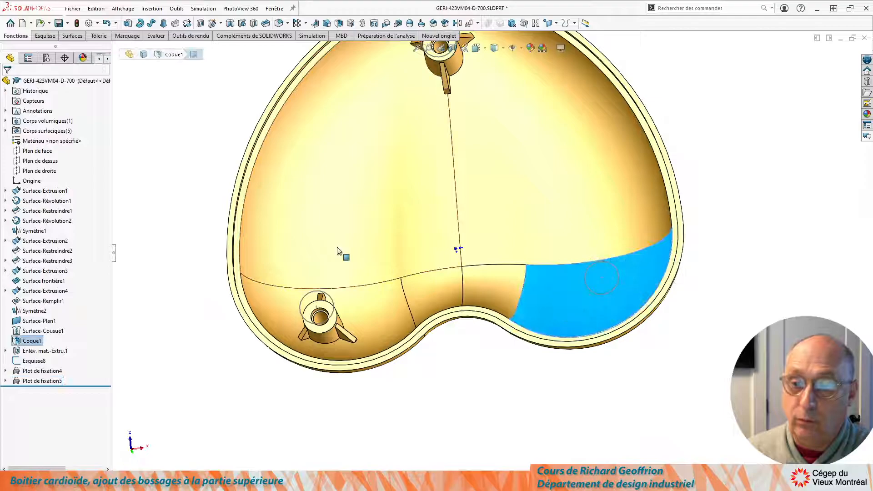
click(214, 238)
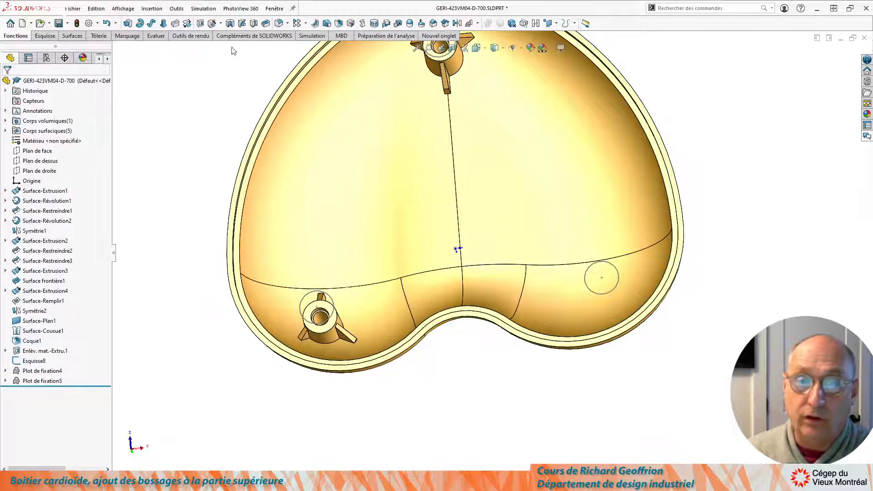
click(477, 24)
click(493, 33)
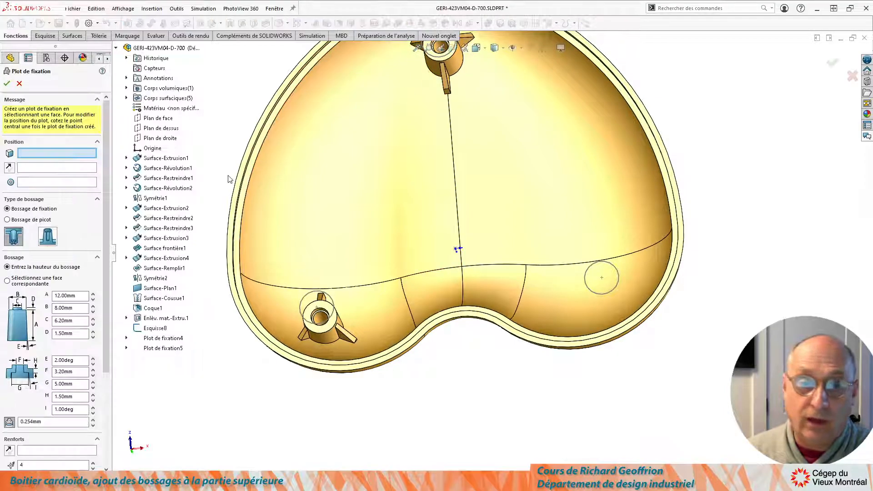
scroll(98, 273, down, 3)
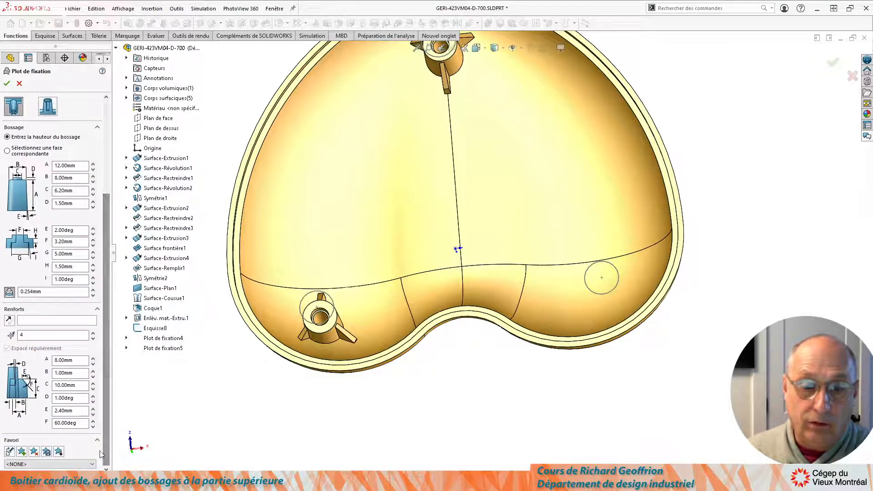
click(58, 451)
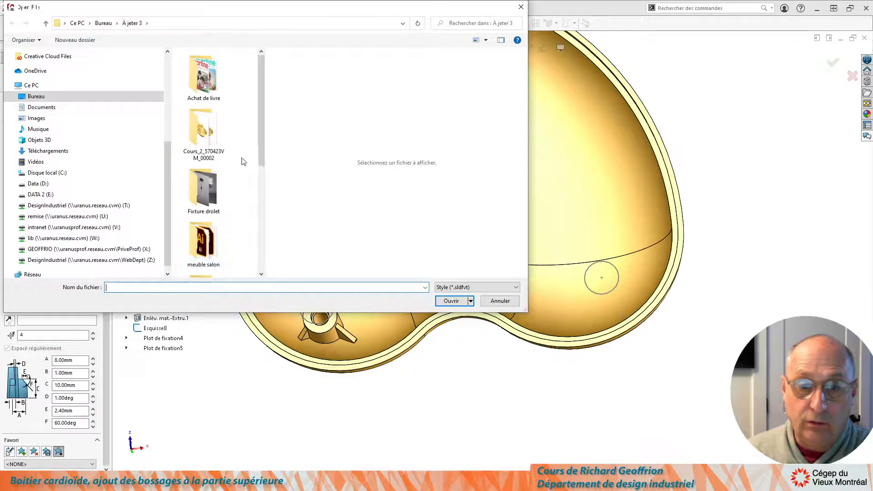
scroll(237, 168, down, 5)
double_click(206, 255)
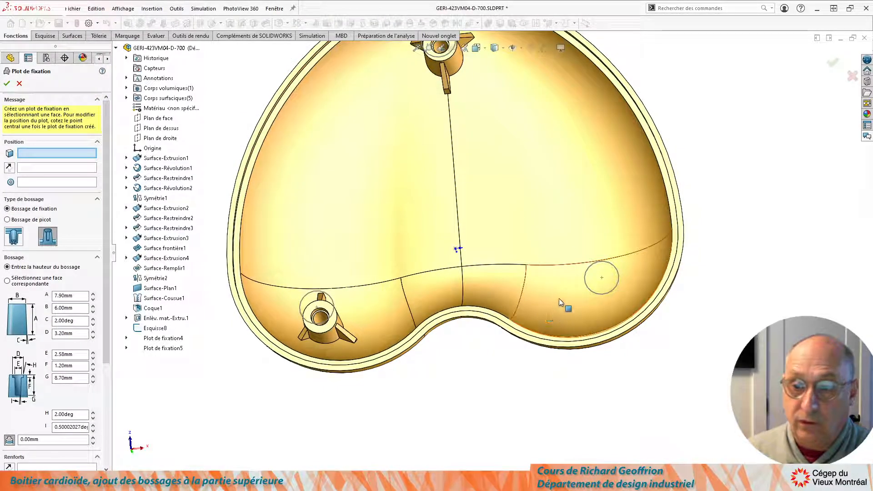
Place the boss on the inner face of the lower-right lobe, directed by Plan de dessus and centred on that lobe's Esquisse8 circle.
click(566, 290)
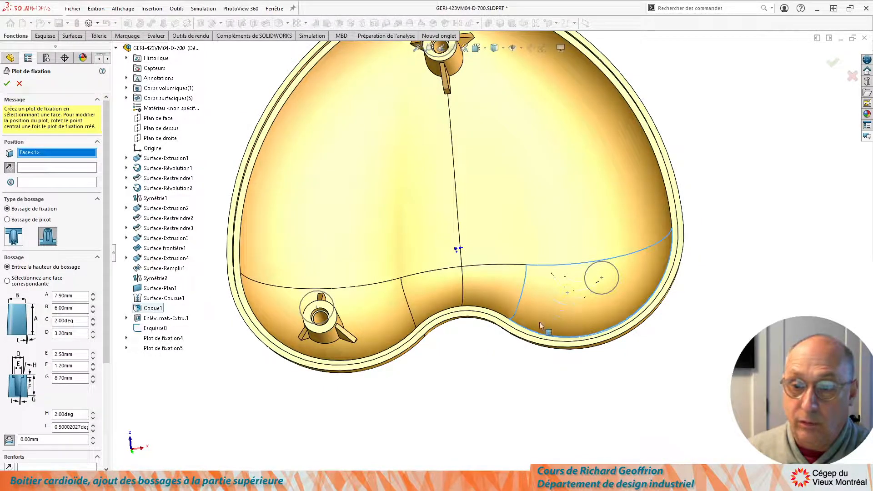
click(42, 168)
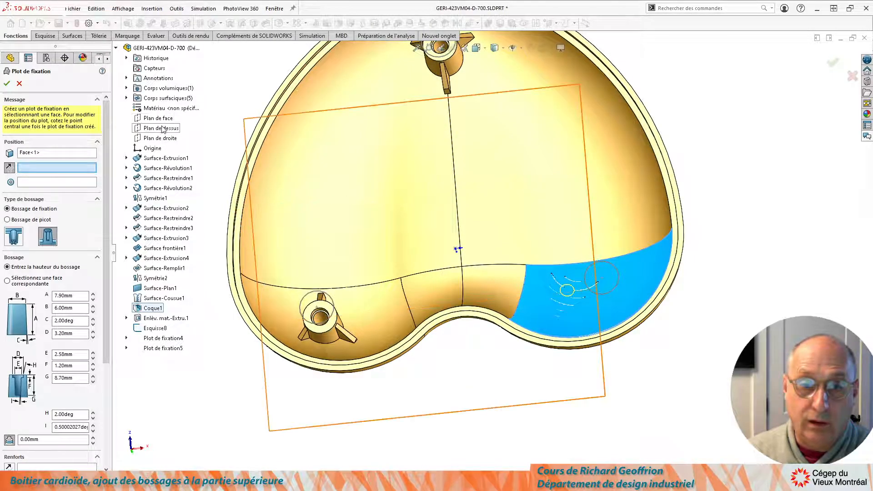
click(161, 129)
click(36, 183)
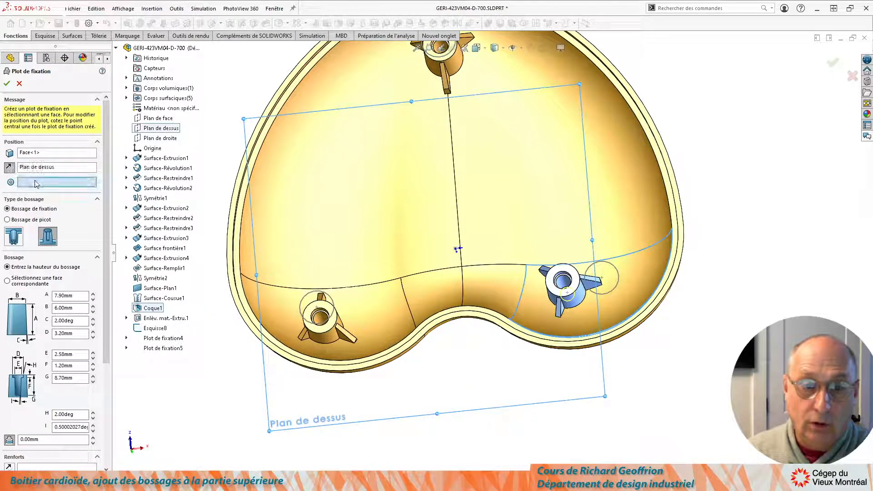
middle_drag(278, 197, 280, 220)
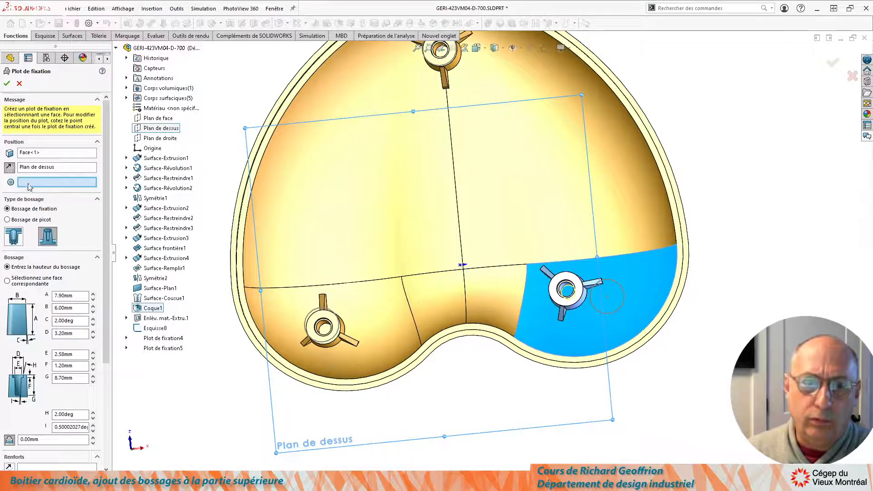
click(622, 287)
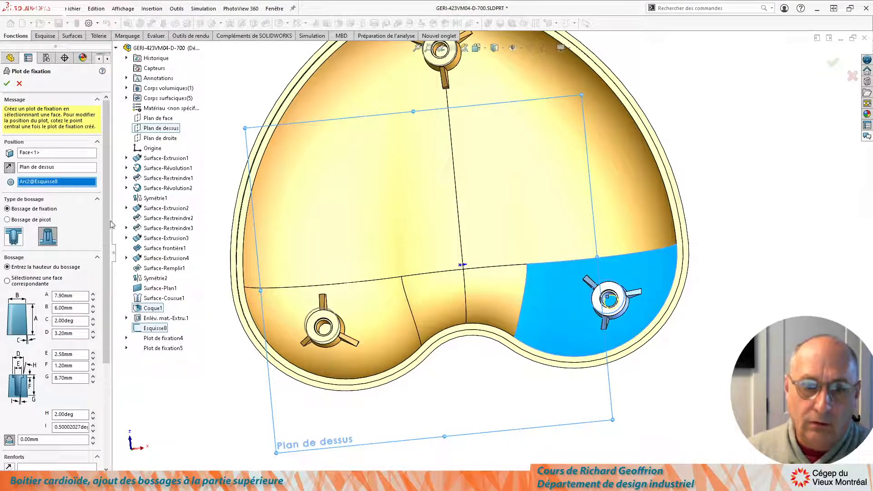
Orient the lower-right lobe boss's three ribs by Plan de face, reverse their direction and accept the boss.
scroll(106, 273, down, 5)
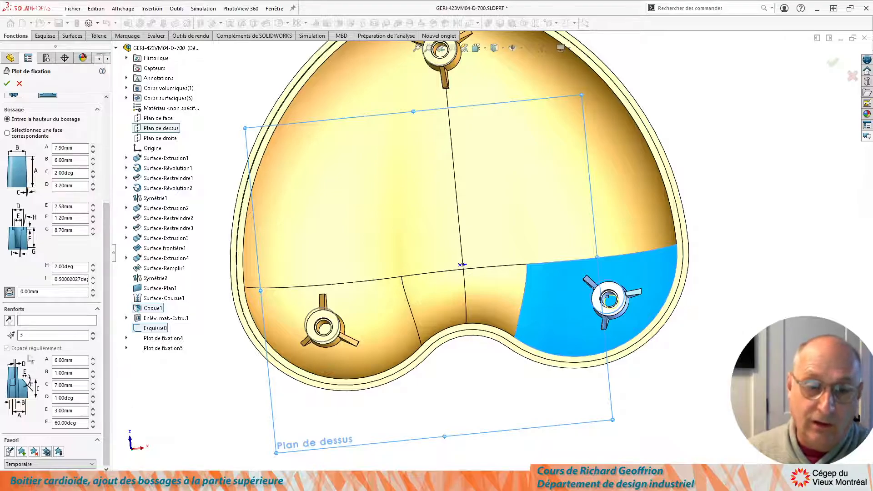
click(43, 321)
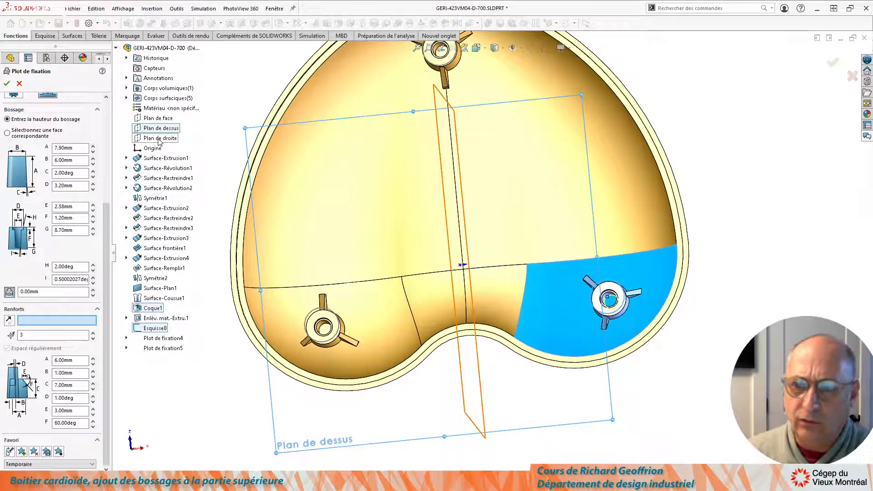
click(161, 119)
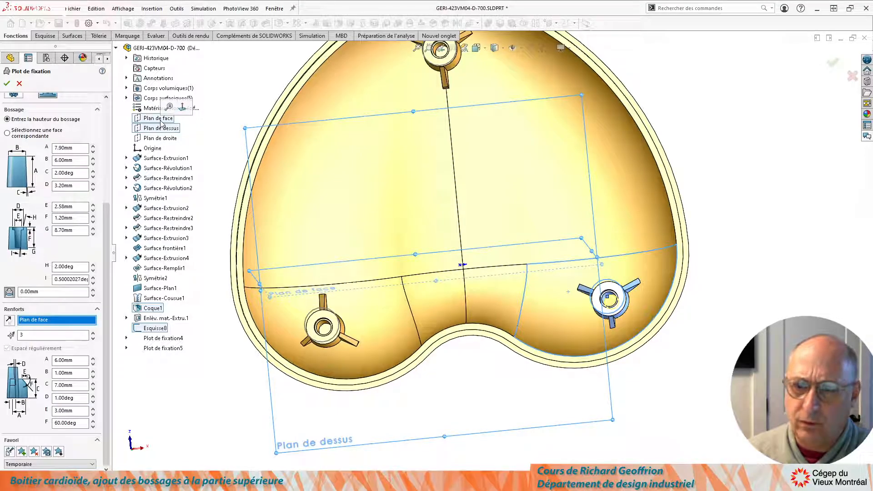
click(10, 320)
middle_drag(340, 352, 371, 283)
click(7, 83)
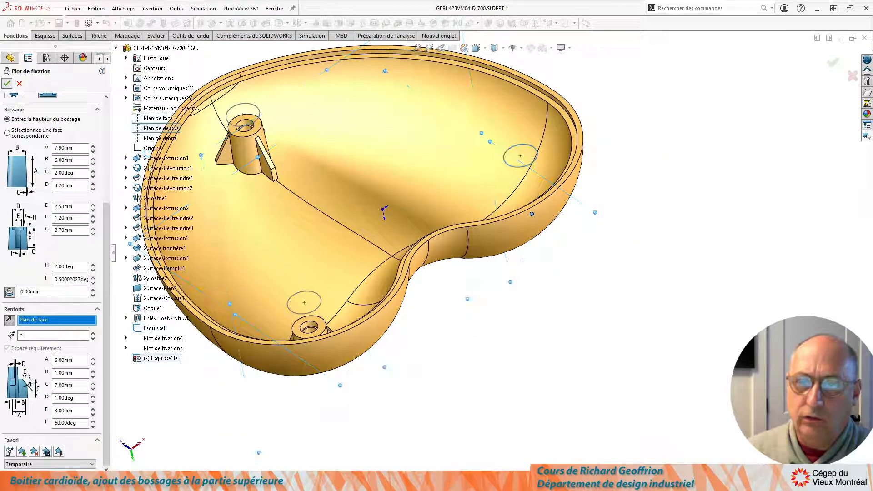
Hide the positioning circles of Esquisse8 above the three mounting bosses.
scroll(286, 204, up, 3)
middle_drag(355, 220, 381, 214)
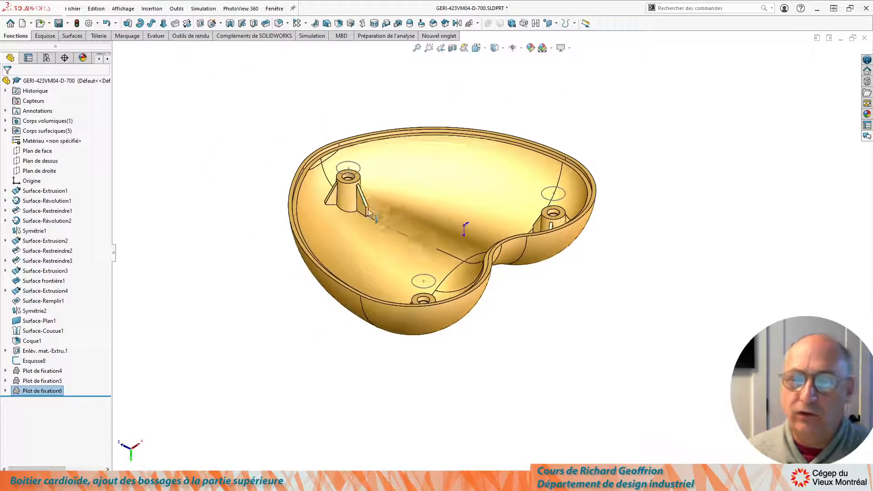
scroll(401, 231, down, 3)
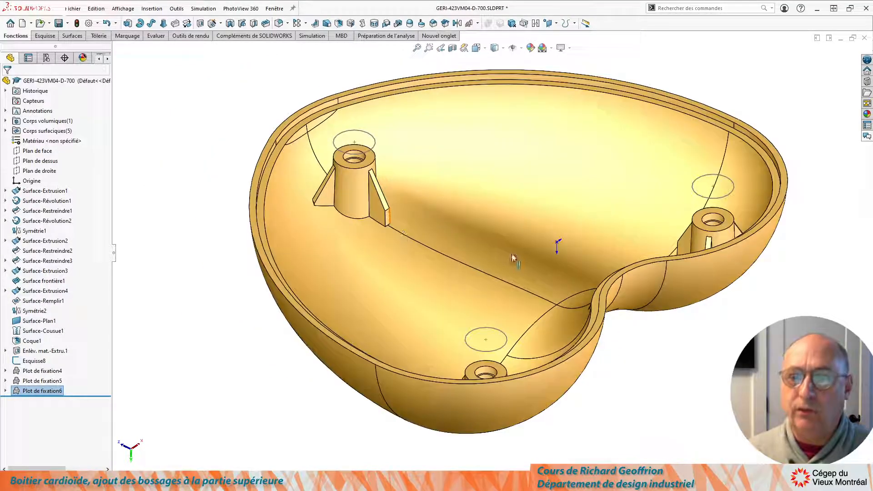
click(375, 142)
click(416, 111)
middle_drag(210, 207, 232, 292)
scroll(250, 285, down, 1)
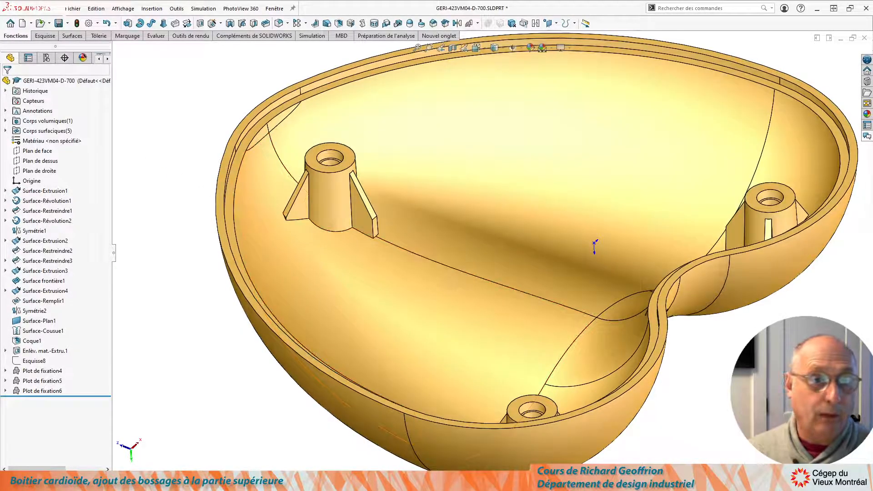